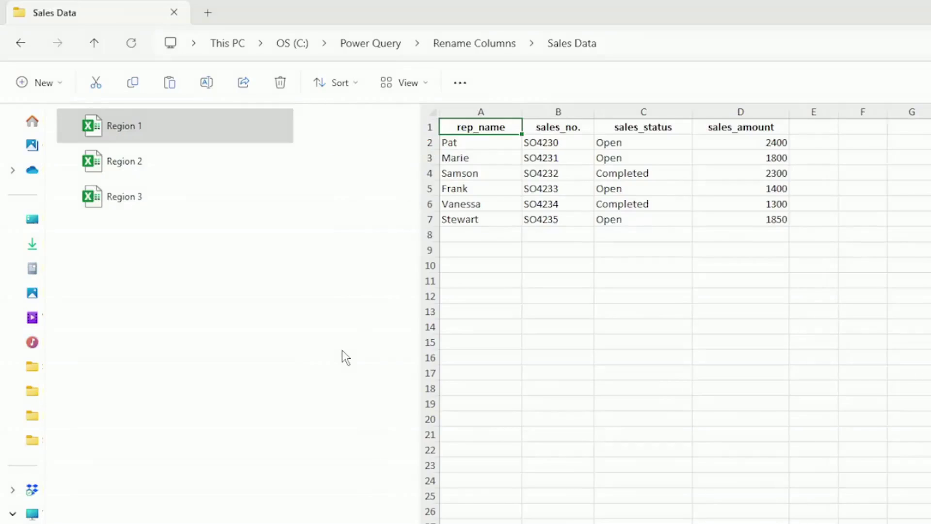
# Preview the Region 2 and Region 3 sales files, then return to the Rename Columns folder
pyautogui.click(154, 166)
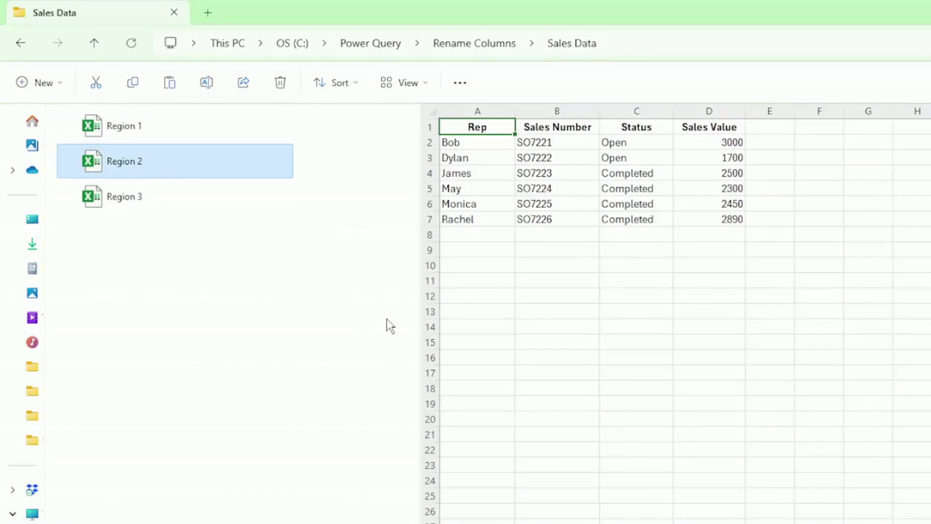
pyautogui.click(214, 192)
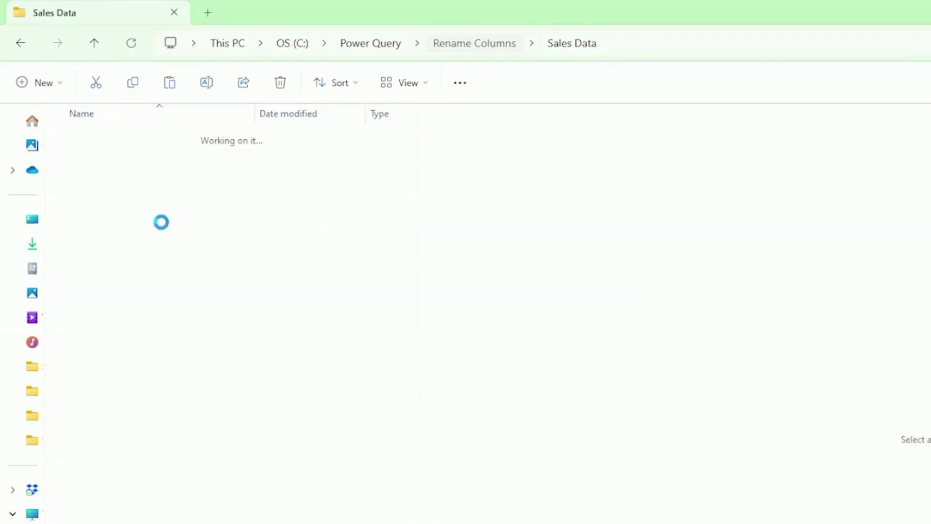
pyautogui.hotkey('alt', 'Up')
# Import ColNames.xlsx through Get Data > From File > From Excel Workbook
pyautogui.click(117, 168)
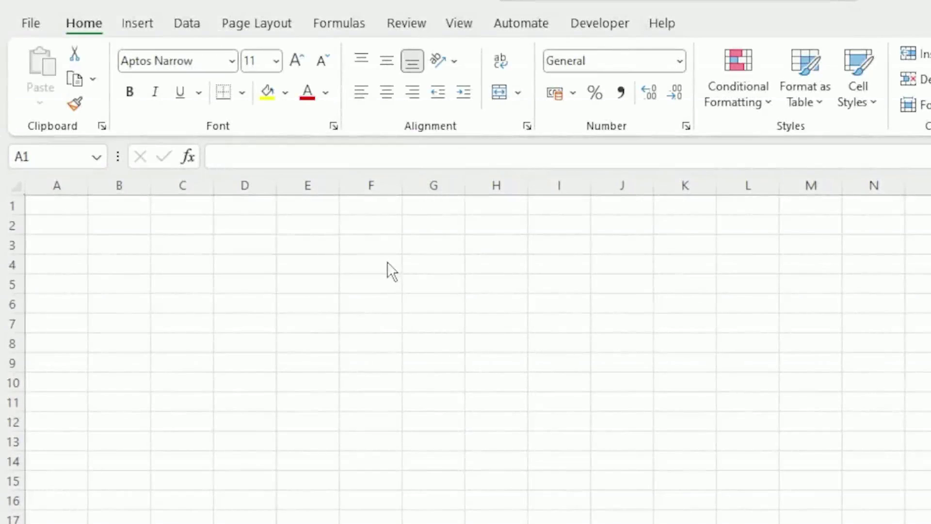
pyautogui.click(182, 27)
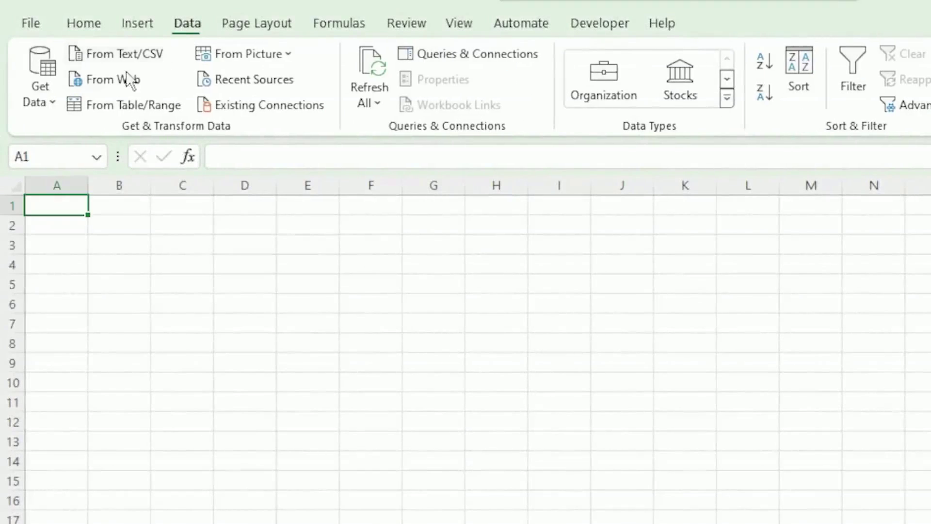
pyautogui.click(43, 101)
pyautogui.moveTo(80, 134)
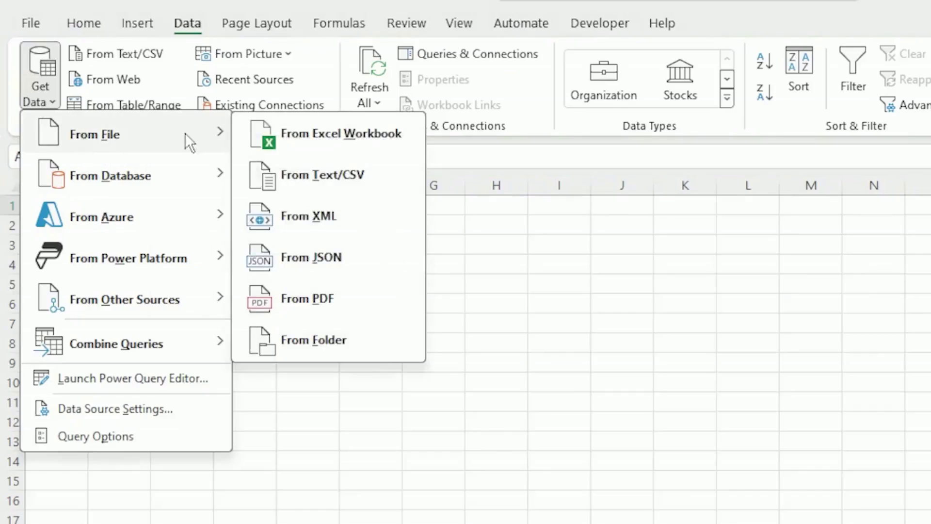
pyautogui.click(291, 136)
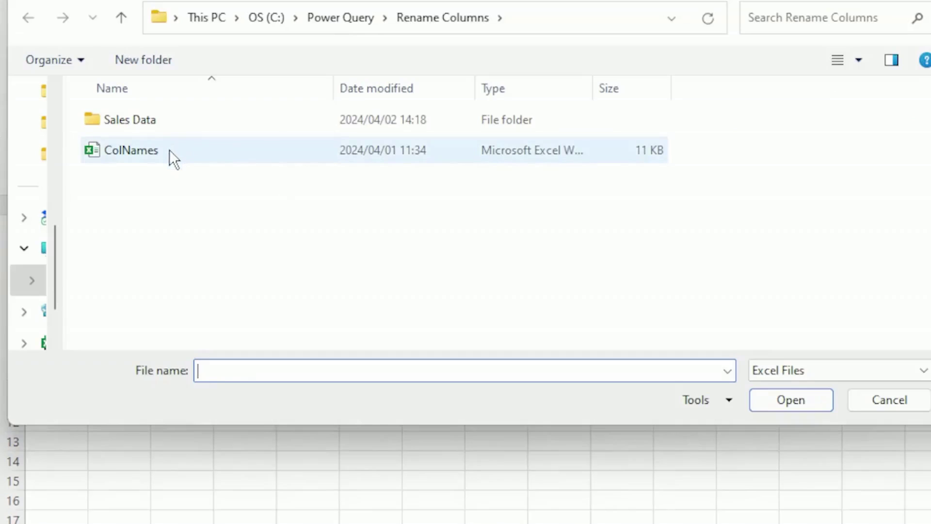
pyautogui.click(170, 150)
pyautogui.doubleClick(169, 149)
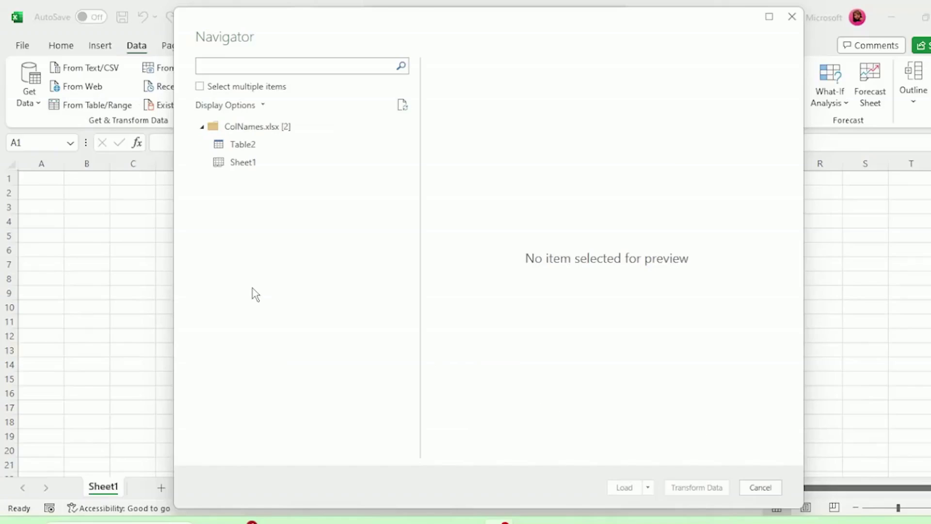
# Load Table2 into Power Query as the ColNames query and copy the Sales Data folder path
pyautogui.click(242, 145)
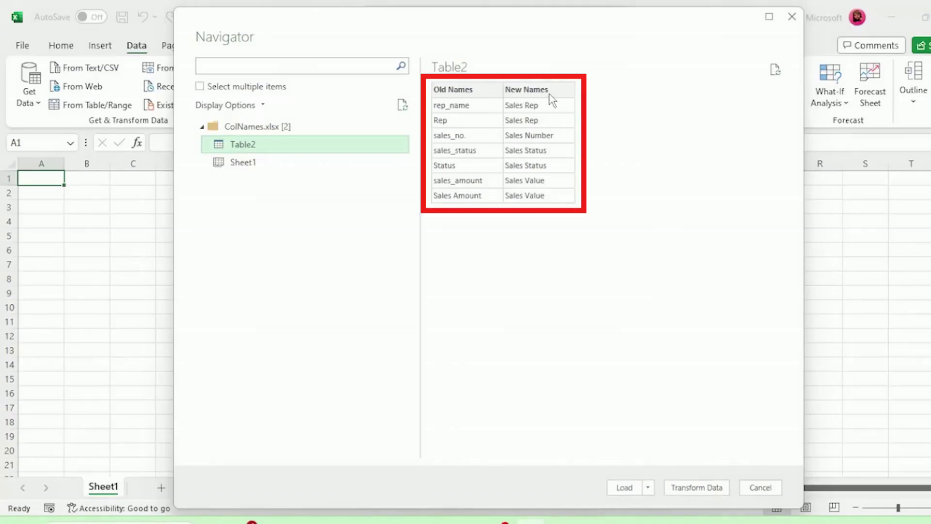
pyautogui.click(702, 490)
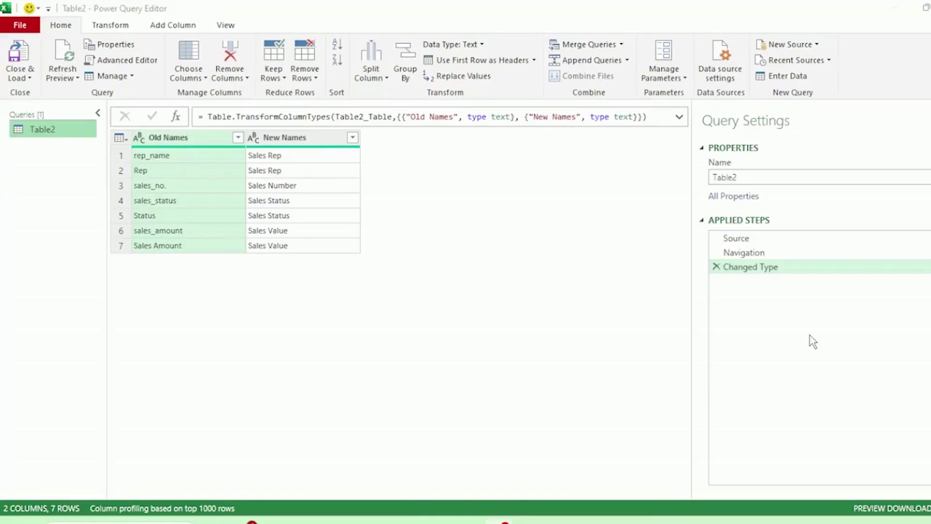
pyautogui.click(718, 178)
pyautogui.write('C')
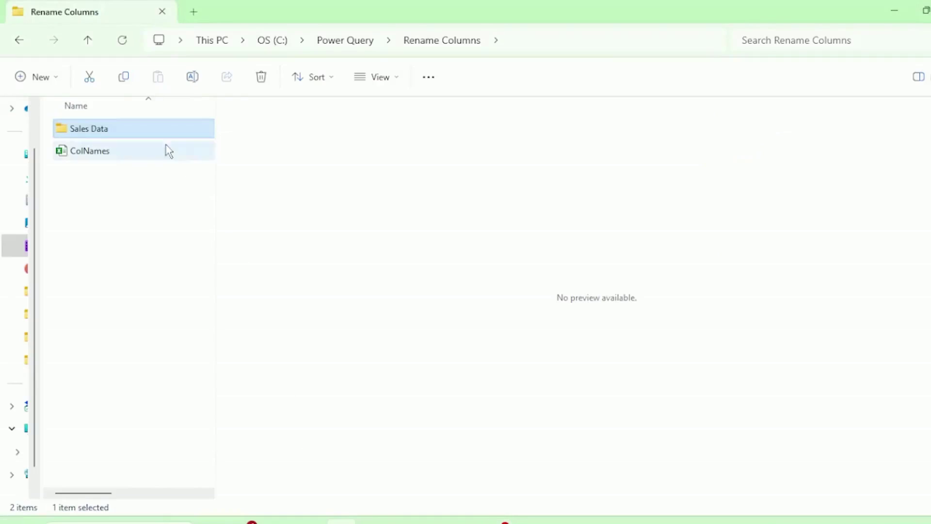
pyautogui.rightClick(155, 130)
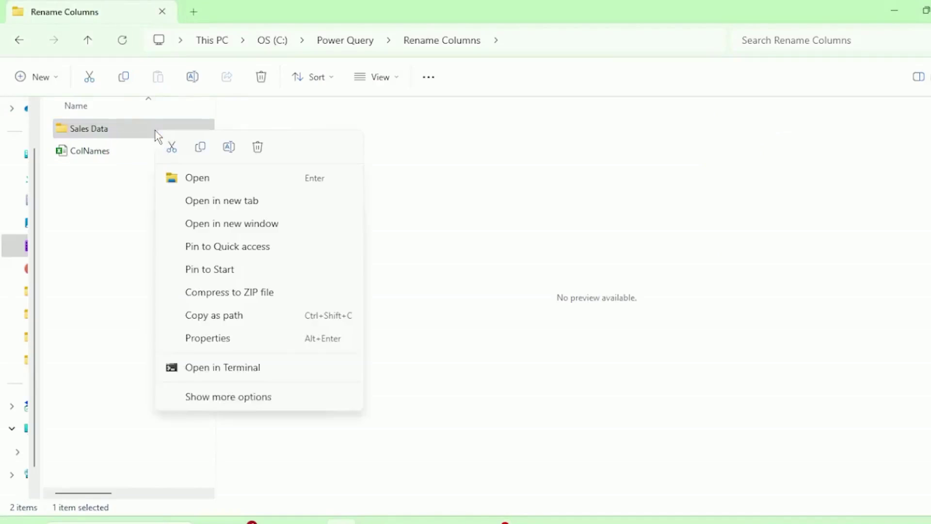
pyautogui.click(212, 316)
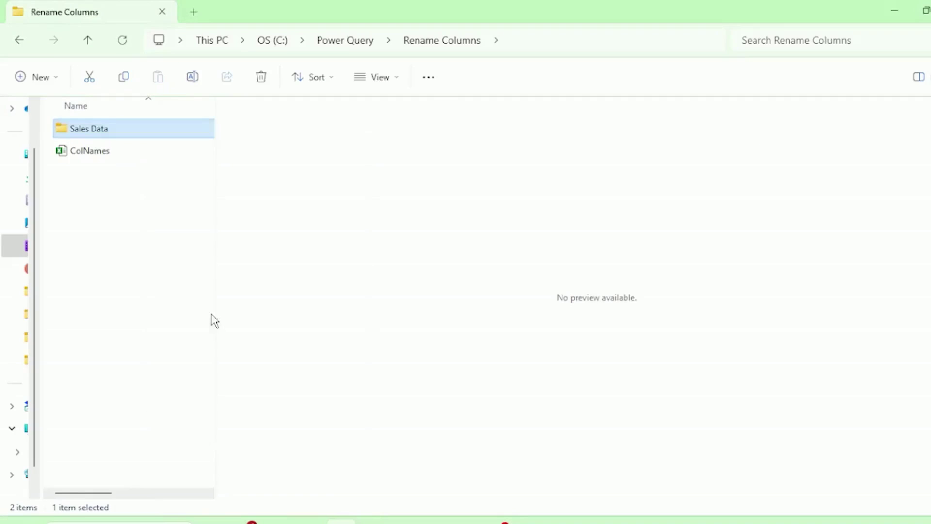
# Create a new Folder query from the pasted Sales Data path and choose Combine & Transform Data
pyautogui.click(530, 523)
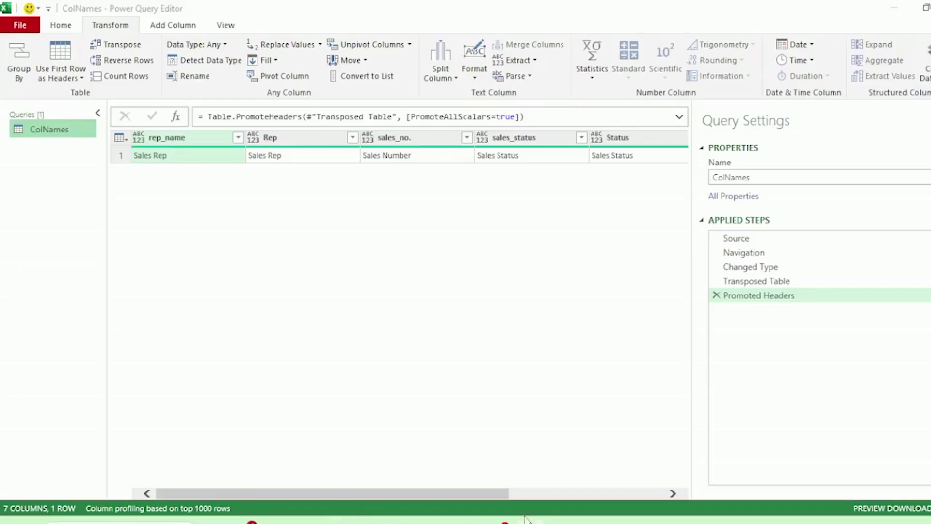
pyautogui.rightClick(24, 182)
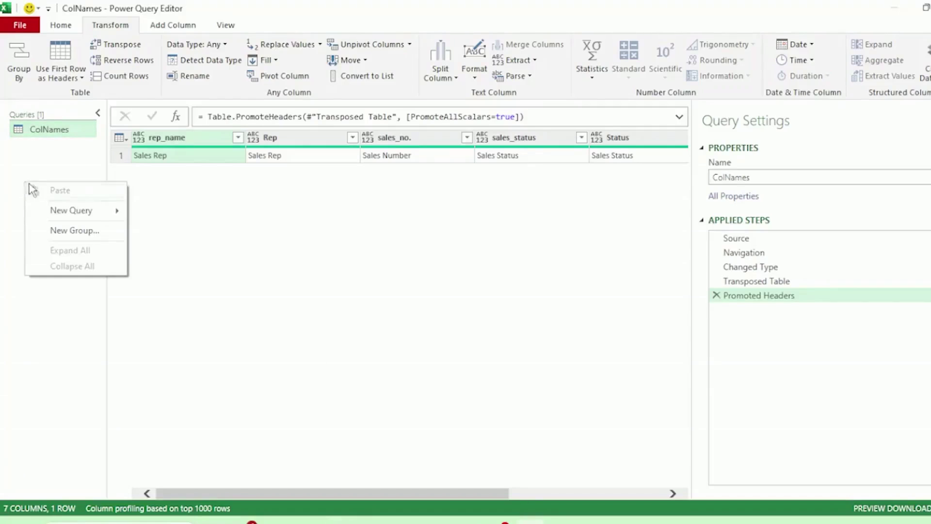
pyautogui.moveTo(75, 216)
pyautogui.moveTo(159, 213)
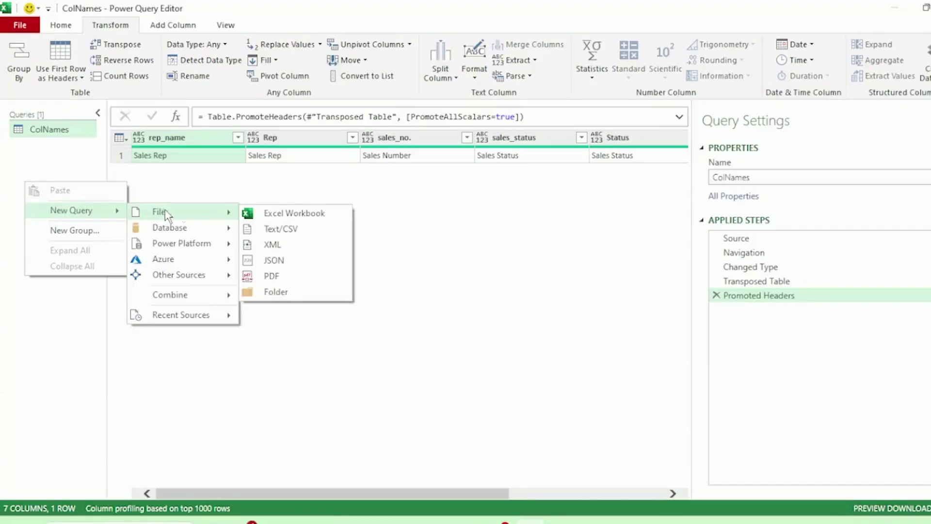
pyautogui.click(282, 293)
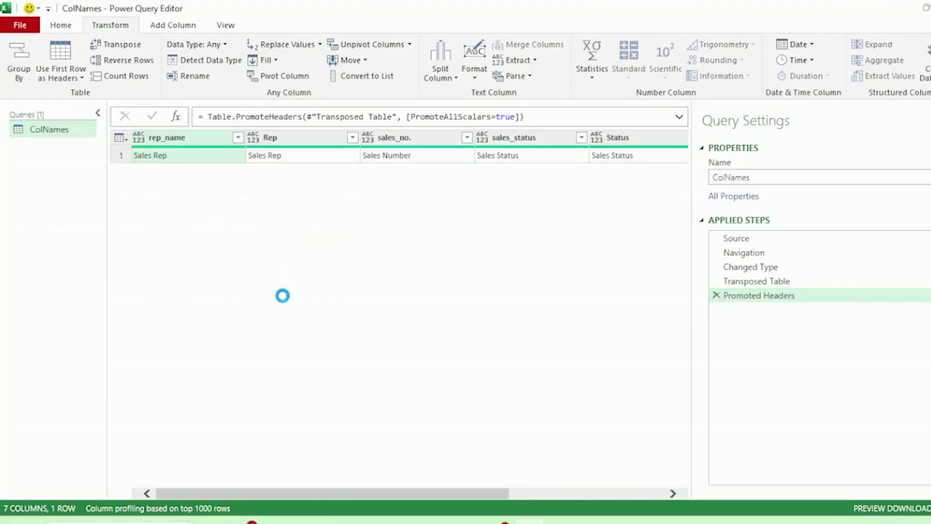
pyautogui.rightClick(459, 363)
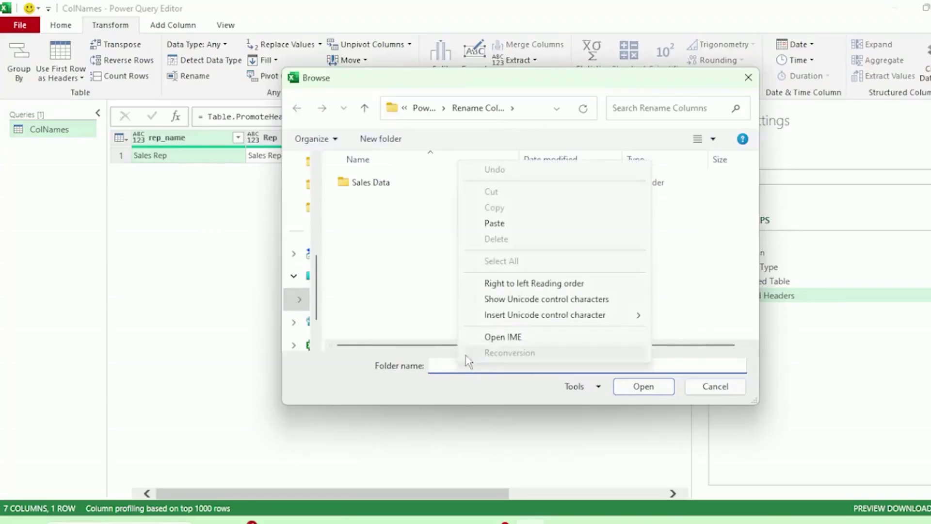
pyautogui.click(493, 226)
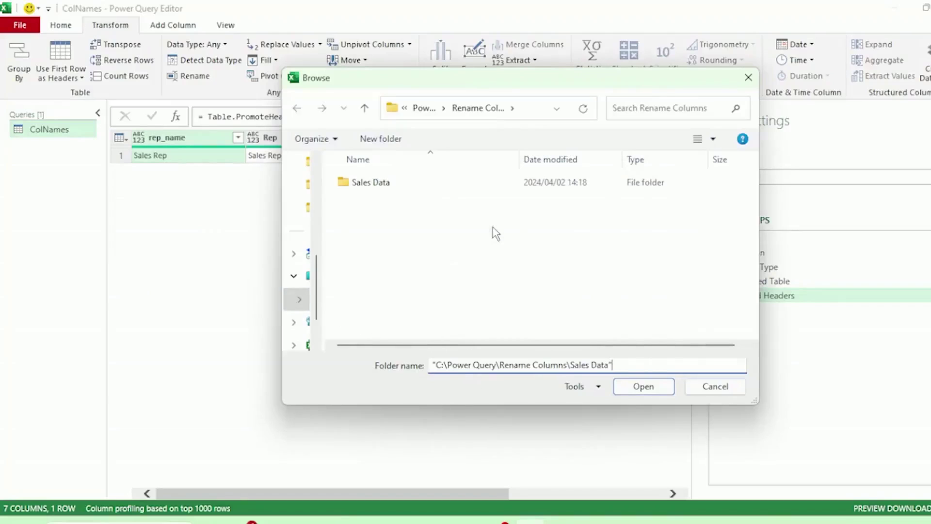
pyautogui.click(628, 390)
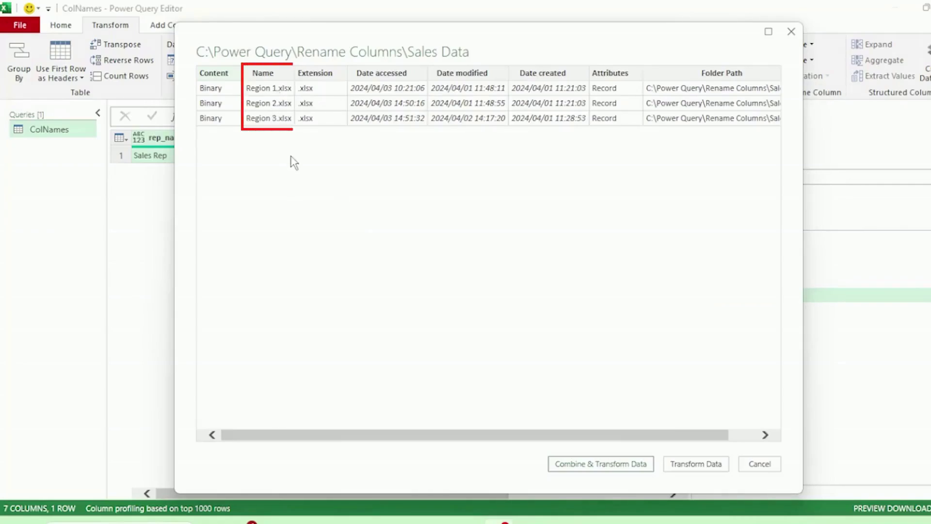
pyautogui.click(615, 464)
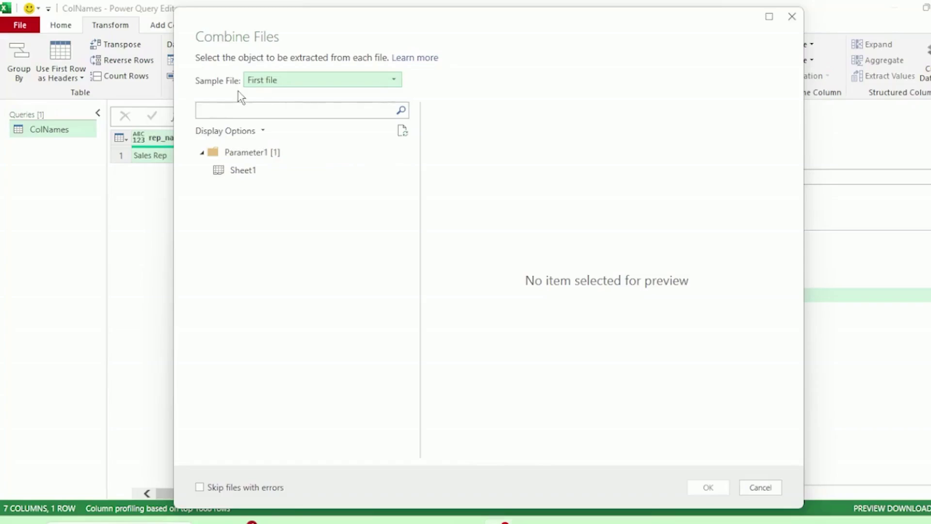
# Combine Sheet1 across all Region files, keeping First file as the sample
pyautogui.click(393, 80)
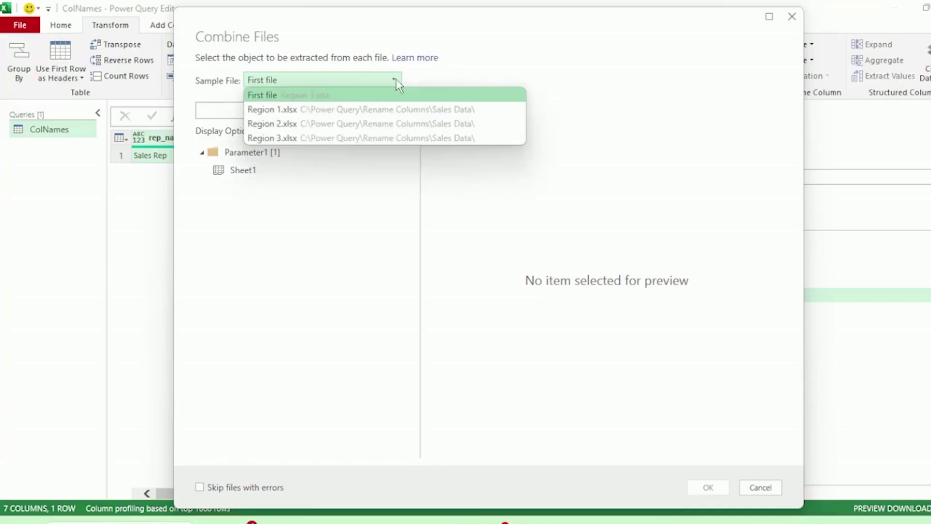
pyautogui.click(267, 96)
pyautogui.click(240, 171)
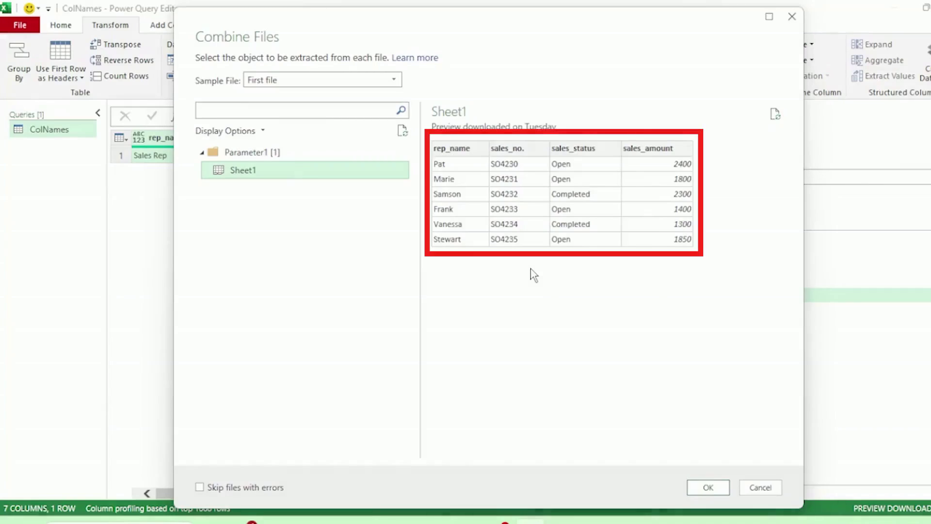
pyautogui.click(707, 486)
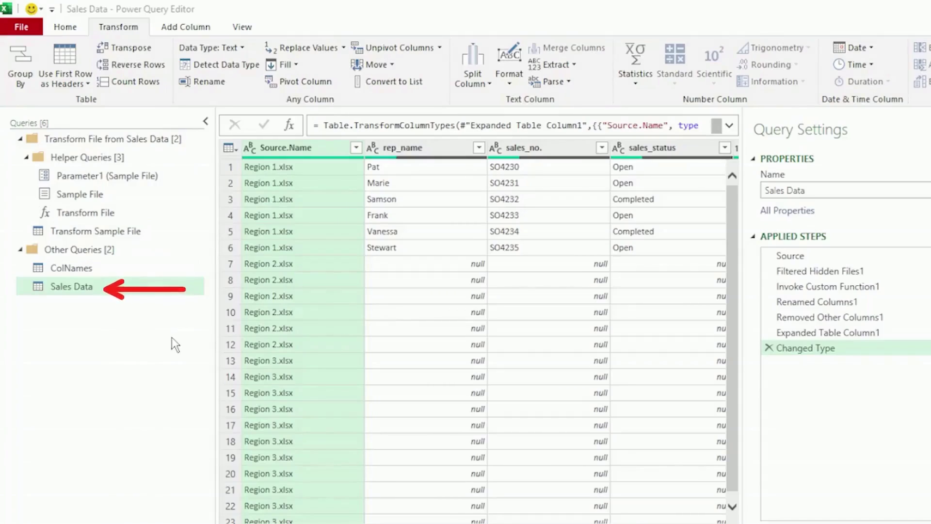
# Inspect the Sales Data null rows, then open the Sample File helper query for Region 1.xlsx
pyautogui.click(100, 290)
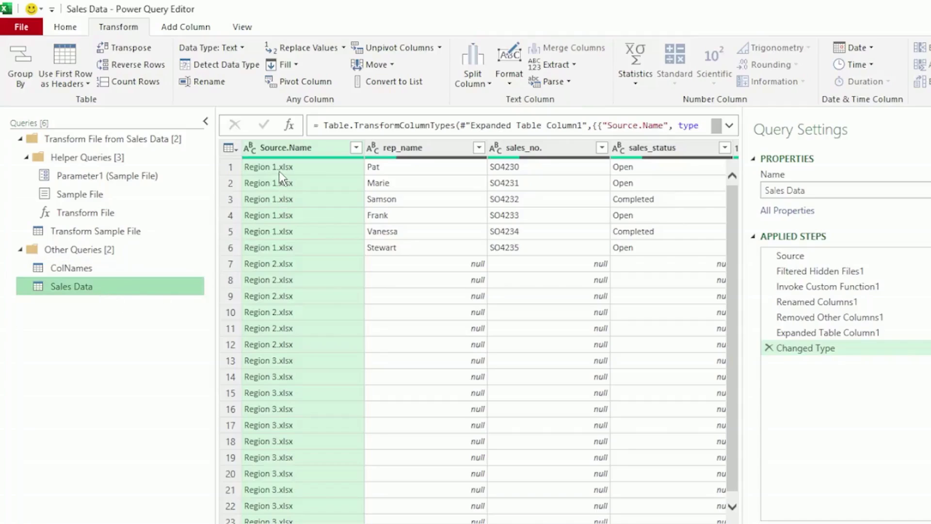
pyautogui.hscroll(4, 318, 426)
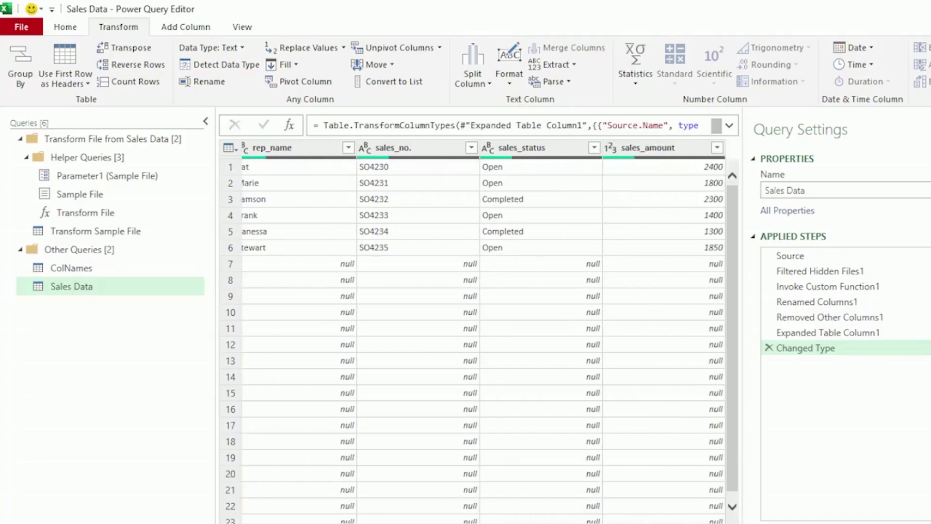
pyautogui.hscroll(-4, 318, 426)
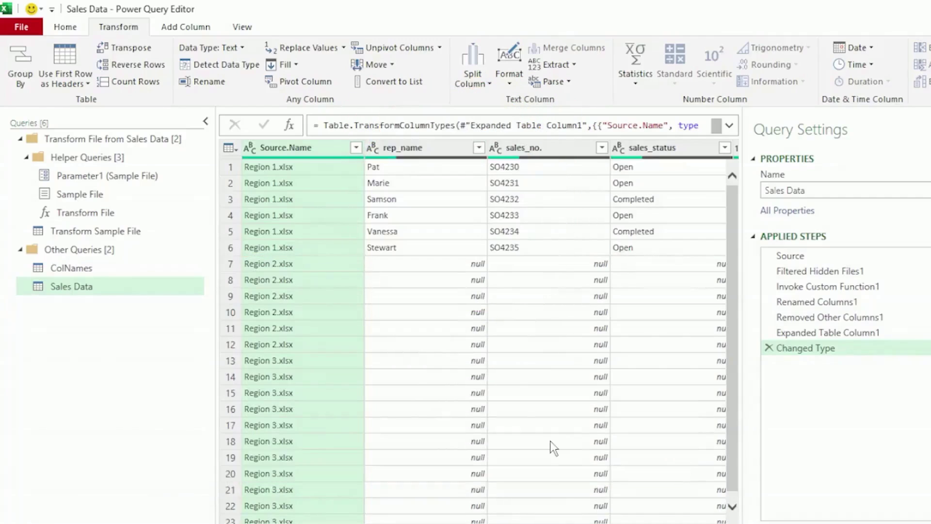
pyautogui.click(101, 190)
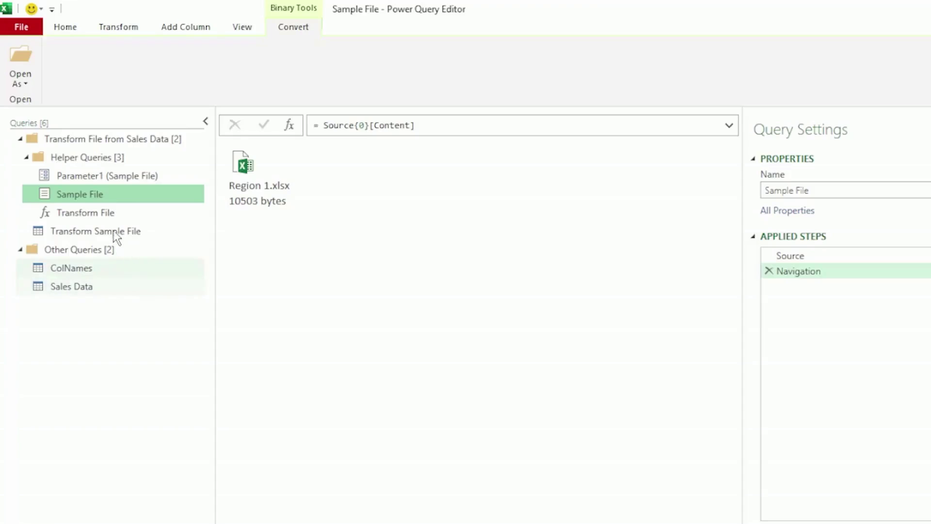
# Delete the Promoted Headers step from Transform Sample File after checking Sales Data
pyautogui.click(114, 231)
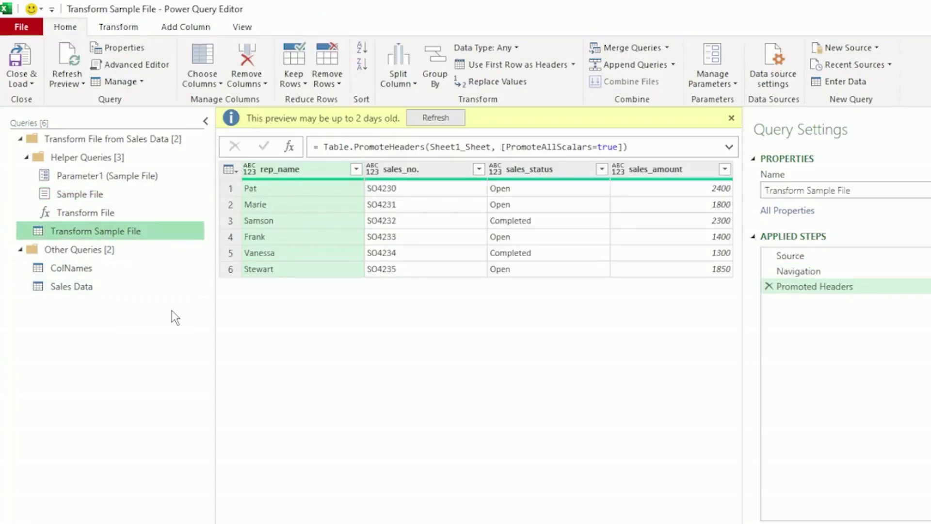
pyautogui.click(110, 287)
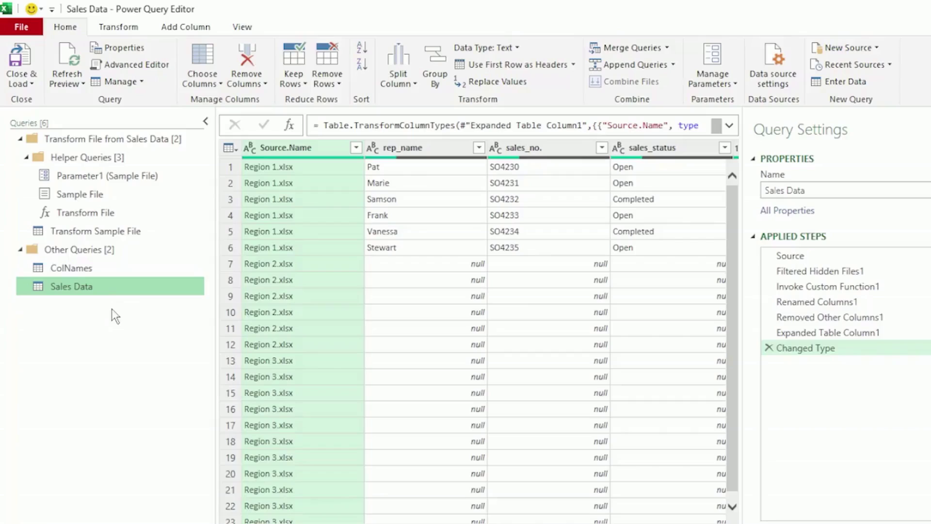
pyautogui.click(119, 234)
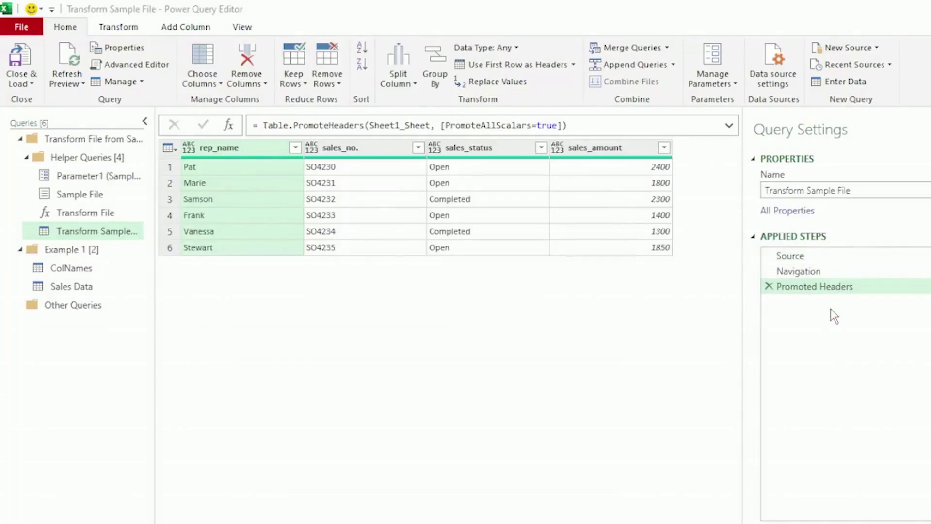
pyautogui.click(768, 286)
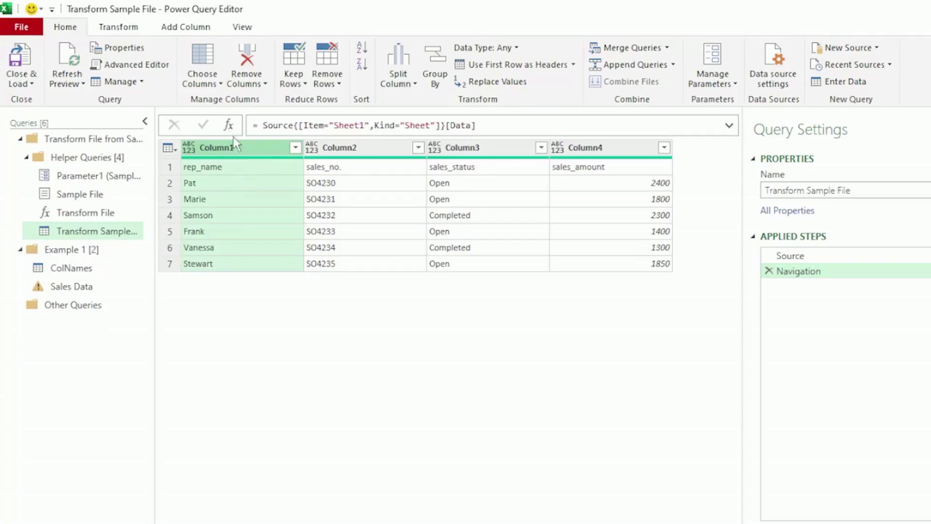
# Transpose Transform Sample File so field names run down Column1, then start Merge Queries
pyautogui.click(133, 30)
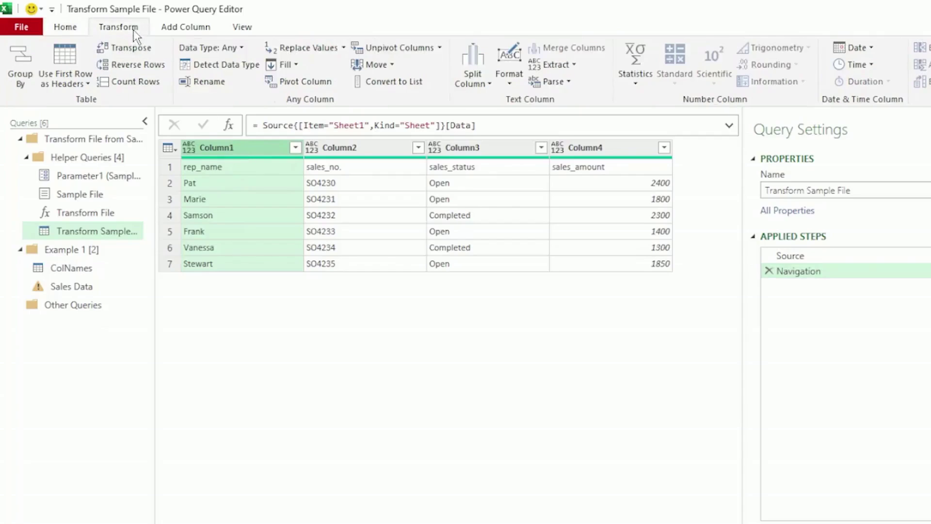
pyautogui.click(138, 48)
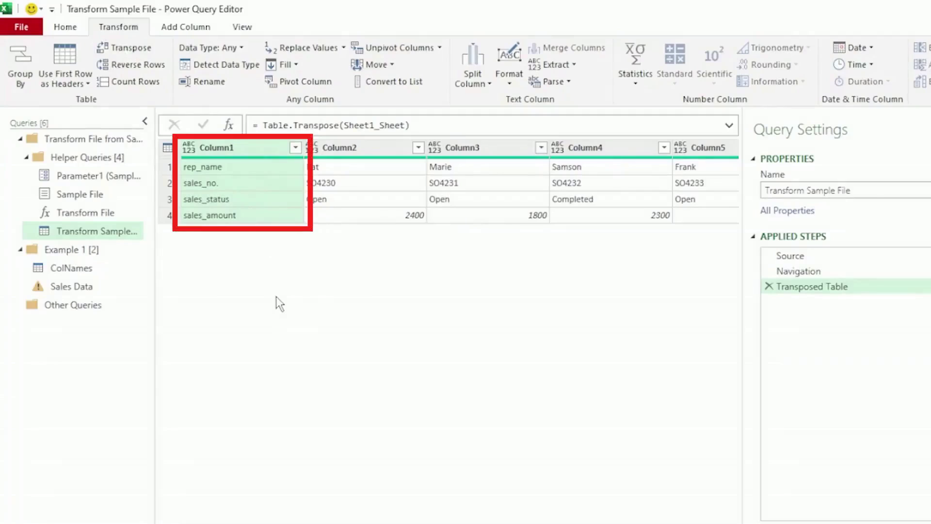
pyautogui.click(66, 28)
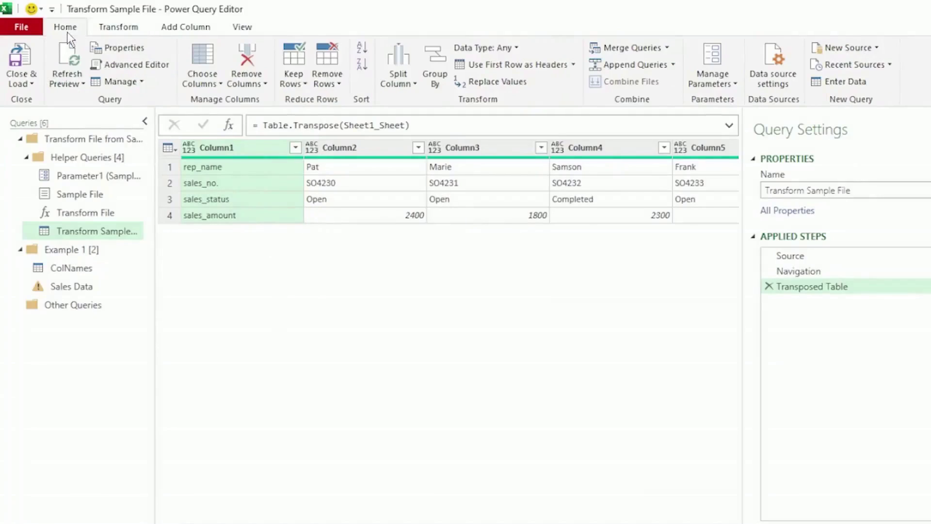
pyautogui.click(623, 49)
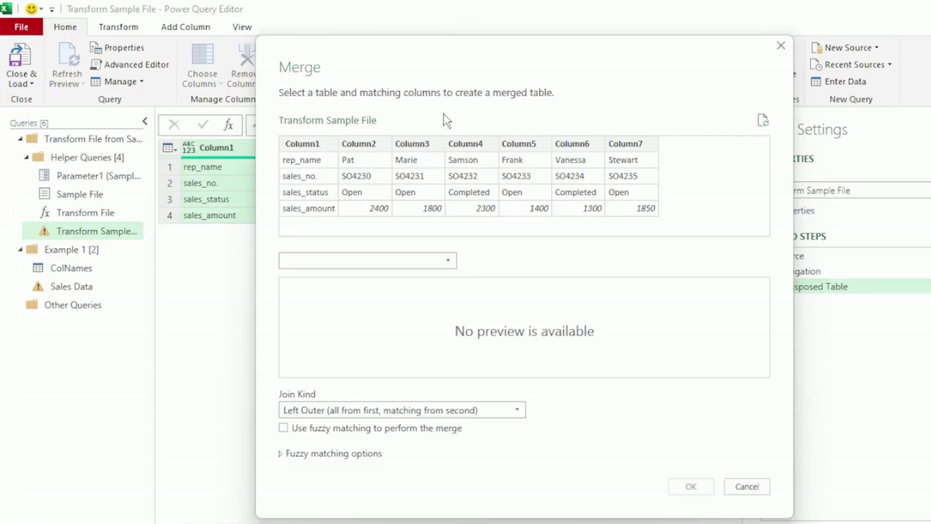
# Merge with the ColNames table, matching Column1 to Old Names
pyautogui.click(365, 261)
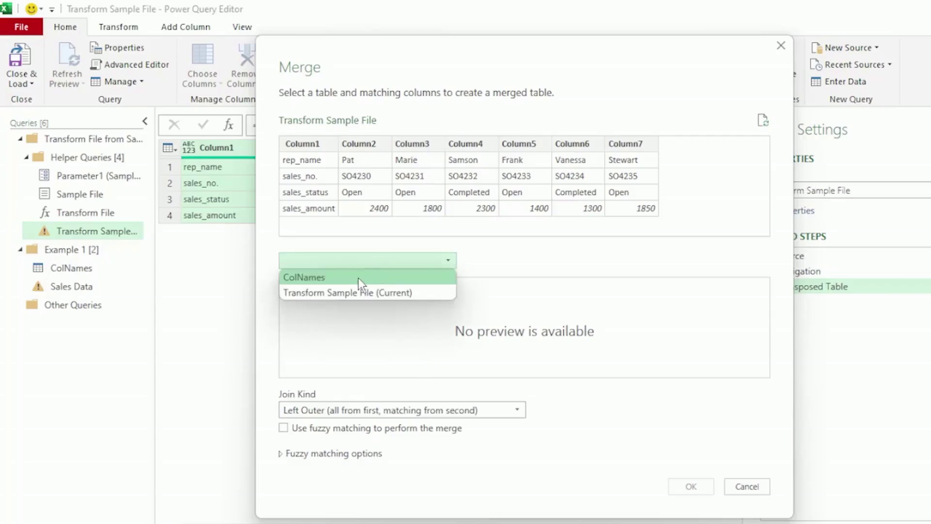
pyautogui.click(359, 279)
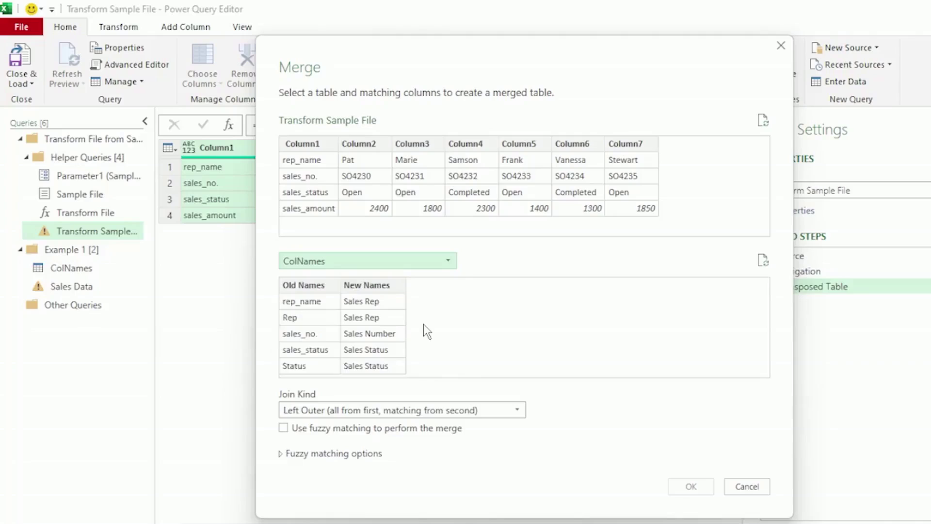
pyautogui.click(305, 144)
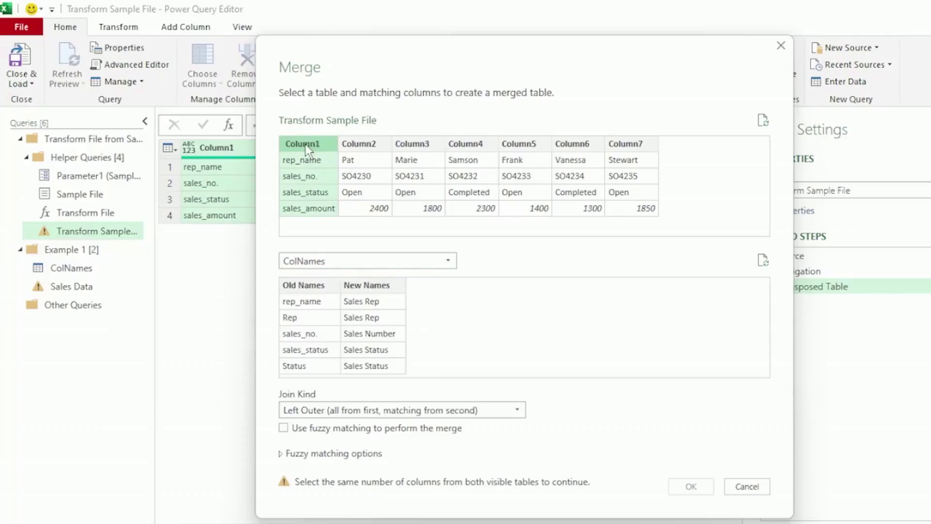
pyautogui.click(305, 287)
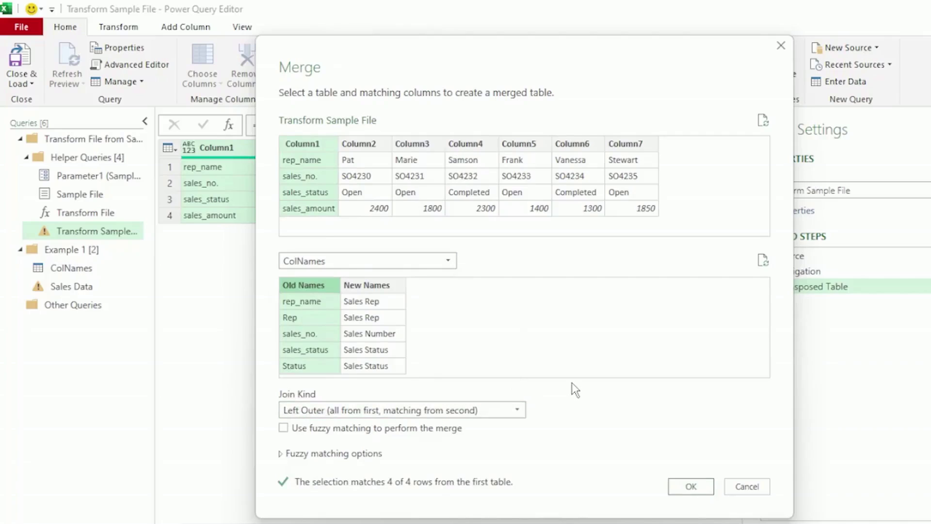
pyautogui.click(679, 492)
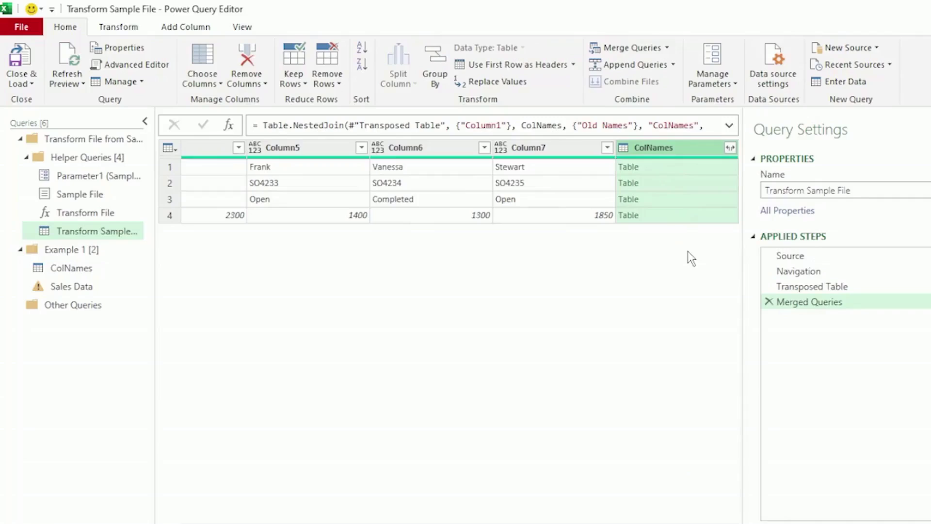
# Expand ColNames to New Names only: Sales Rep, Sales Number, Sales Status, Sales Value
pyautogui.click(700, 169)
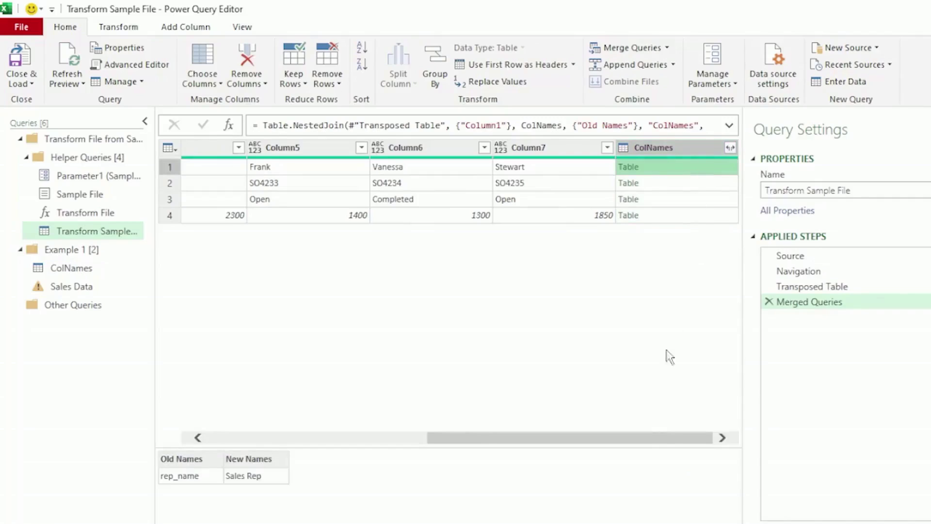
pyautogui.moveTo(643, 447); pyautogui.dragTo(634, 318)
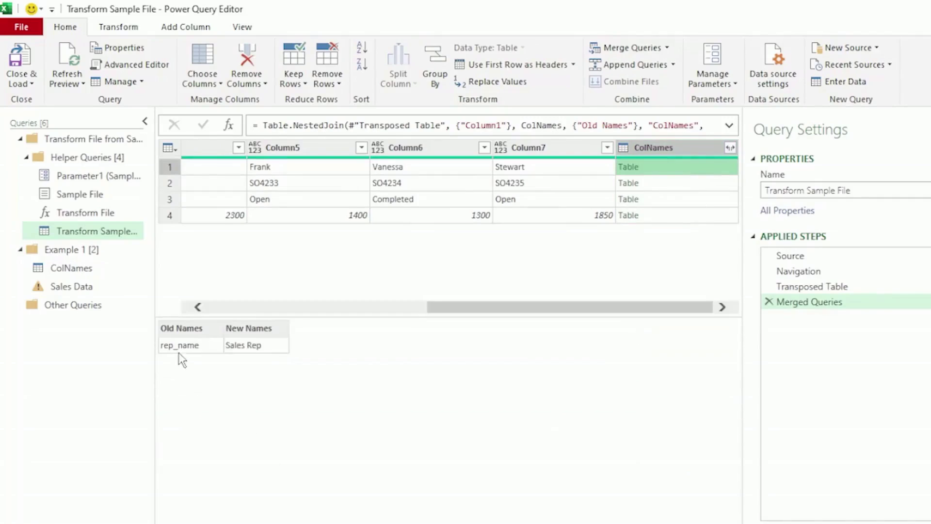
pyautogui.press('Down')
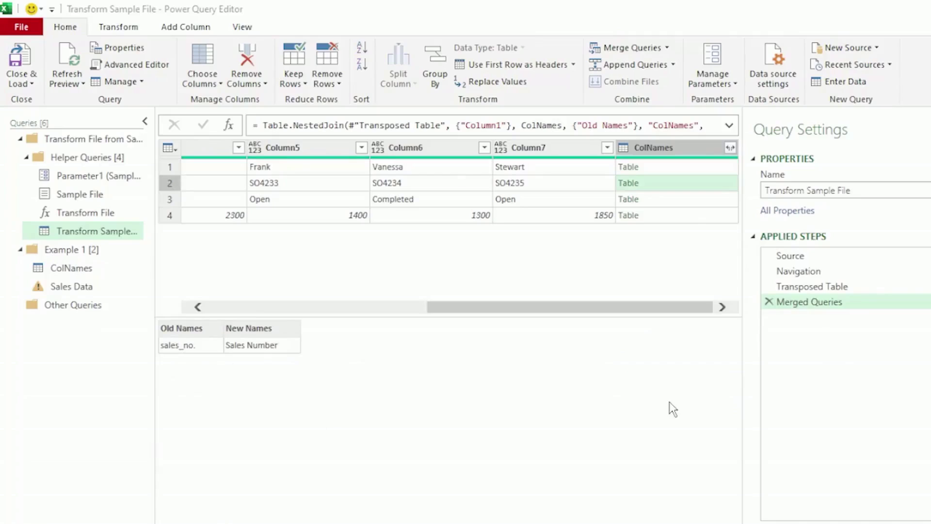
pyautogui.click(730, 148)
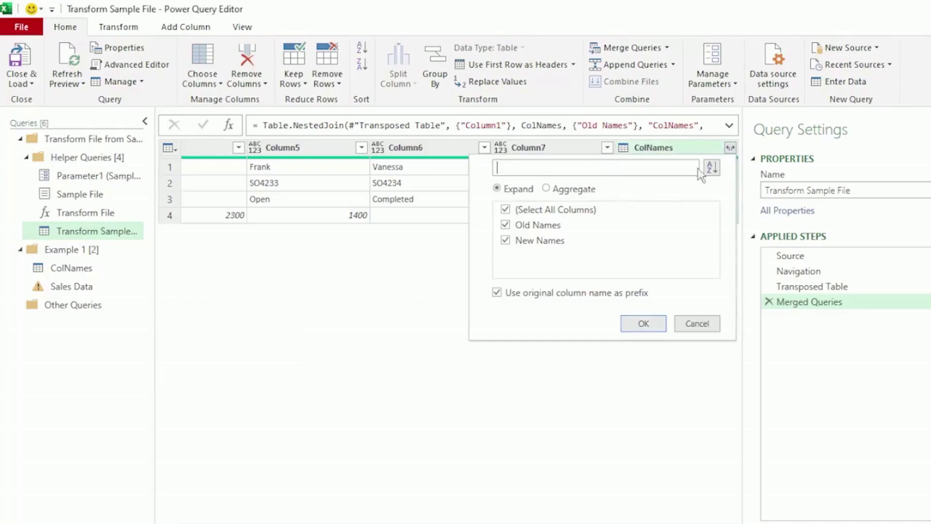
pyautogui.click(506, 226)
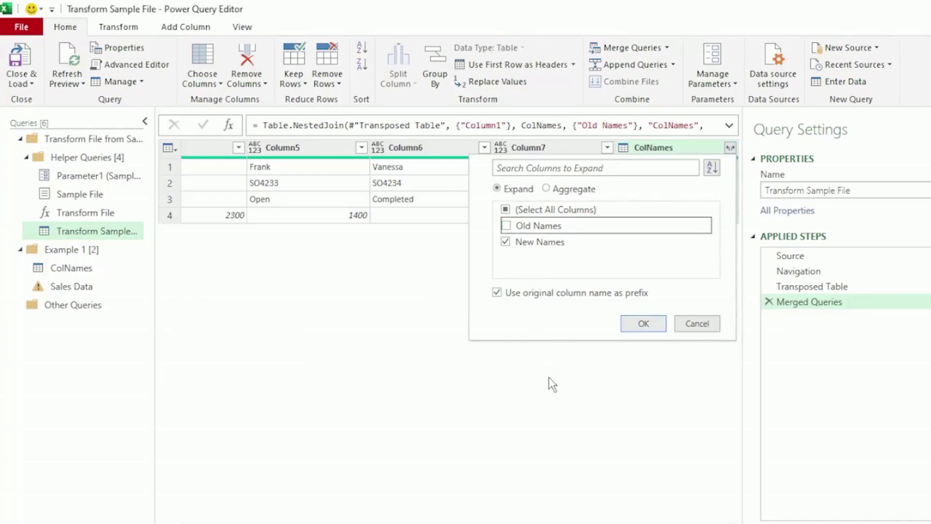
pyautogui.press('Escape')
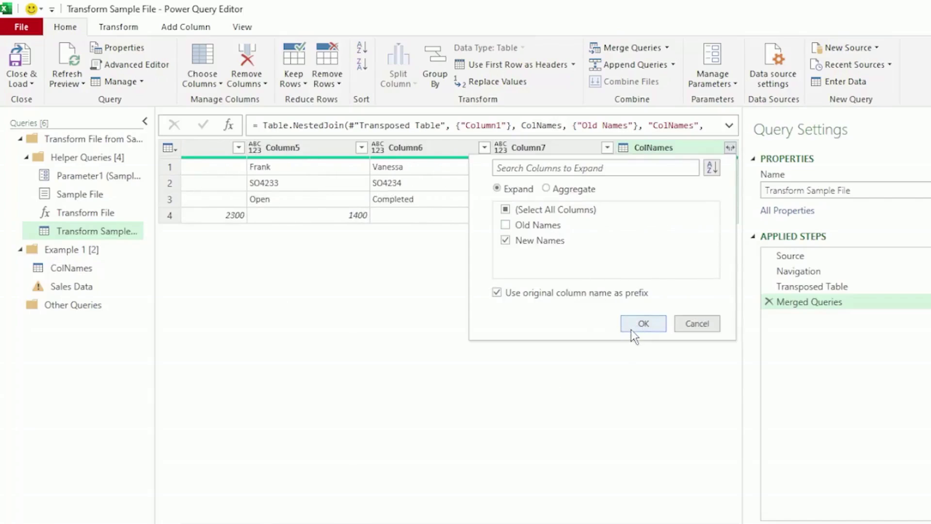
pyautogui.click(632, 330)
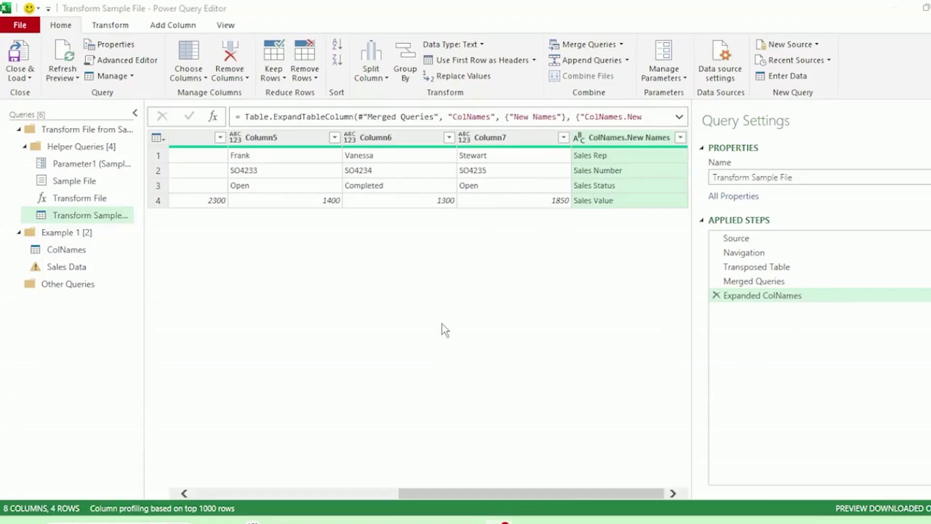
# Start a conditional column and name it 'Renamed Column'
pyautogui.click(165, 25)
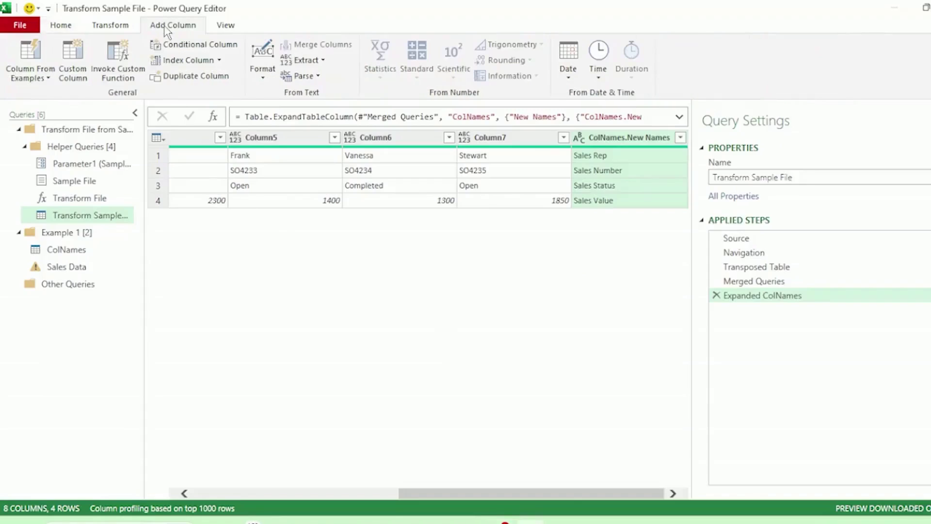
pyautogui.click(200, 48)
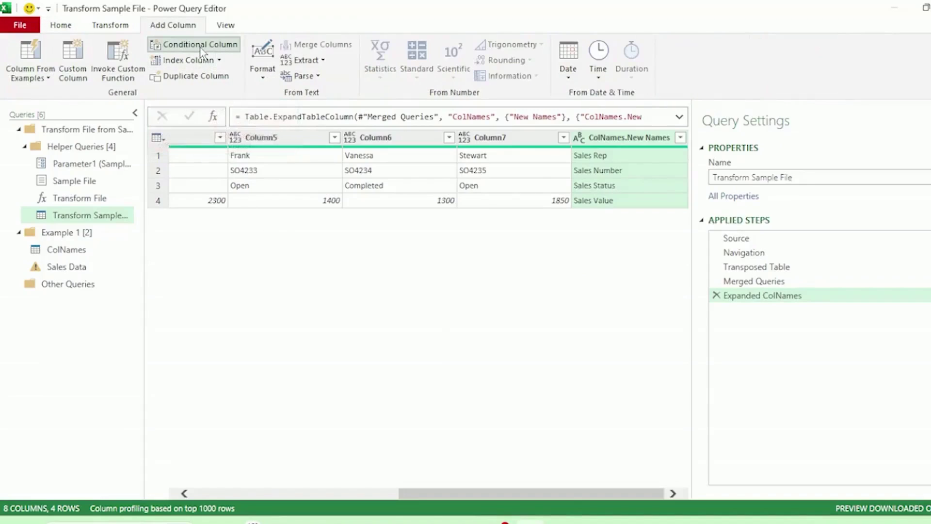
pyautogui.moveTo(219, 204); pyautogui.dragTo(163, 203)
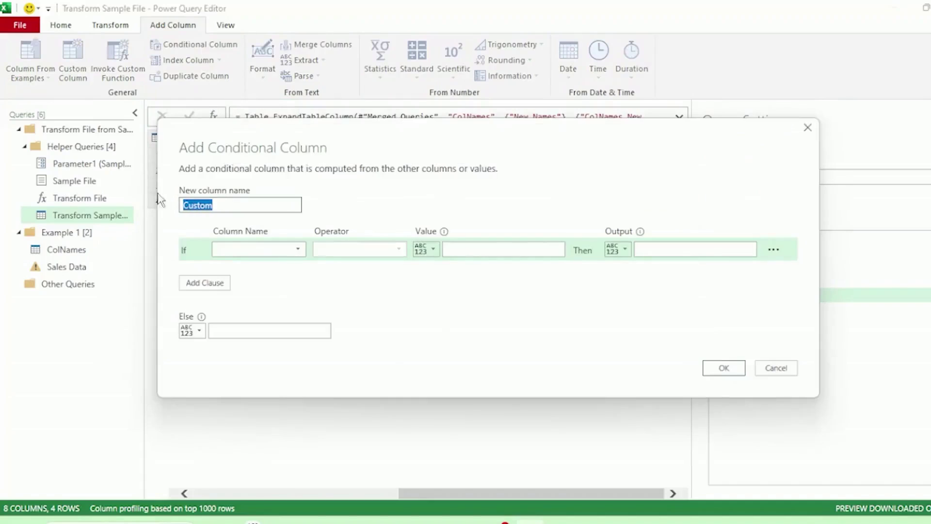
pyautogui.write('Renamed ')
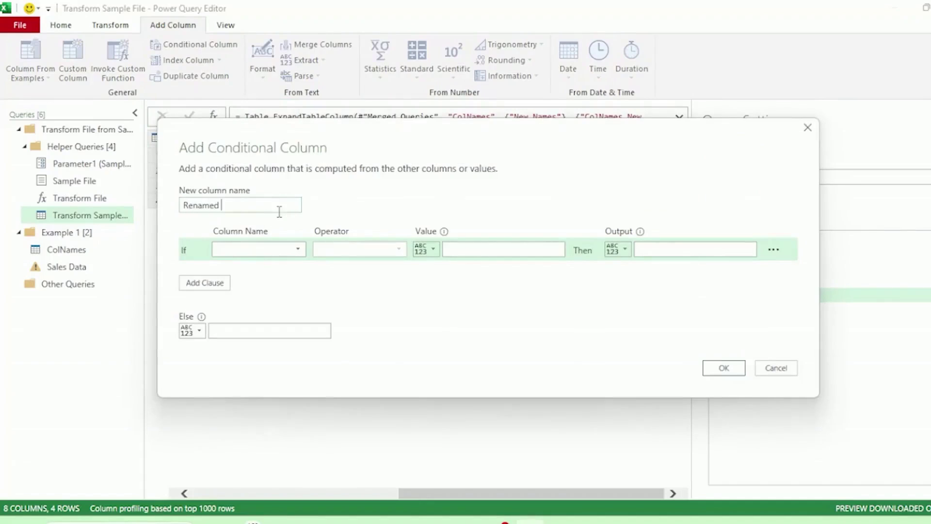
pyautogui.write('Column')
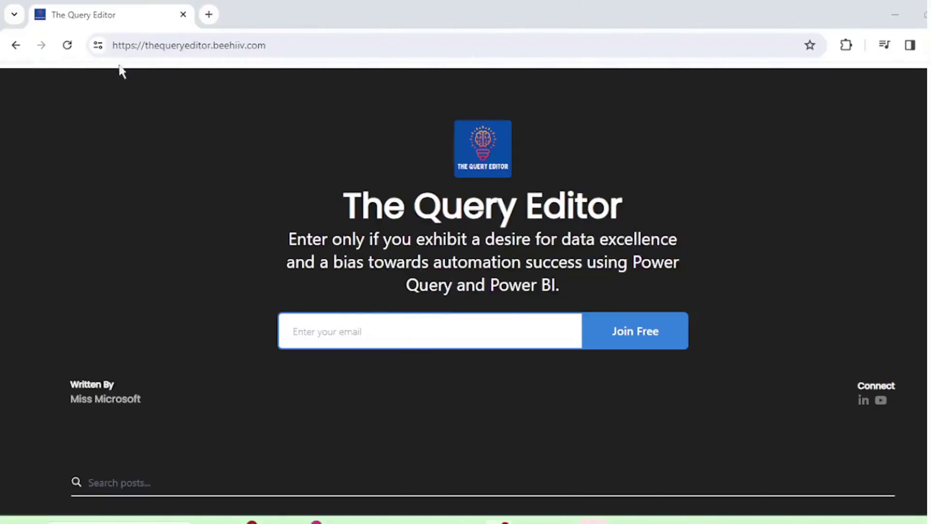
# Scroll through The Query Editor newsletter's recent posts, then pick the column the condition tests
pyautogui.click(116, 45)
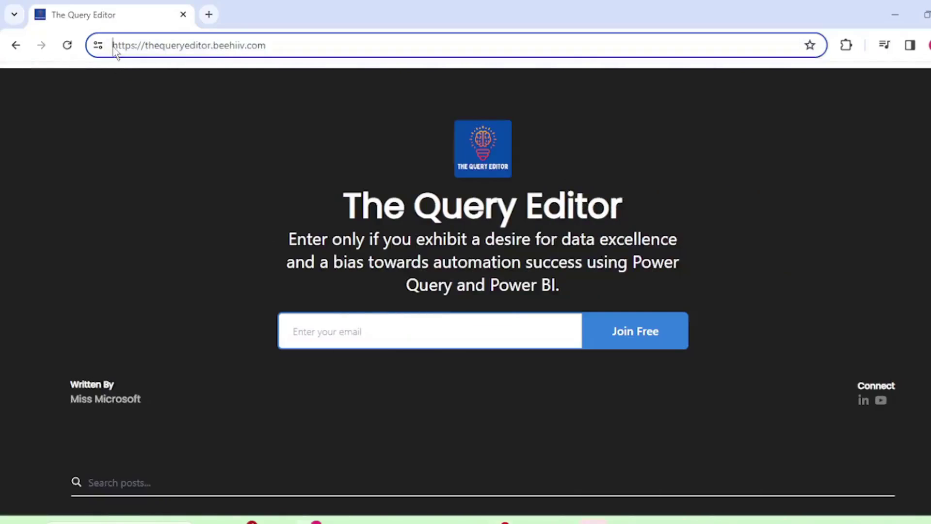
pyautogui.moveTo(116, 45); pyautogui.dragTo(306, 138)
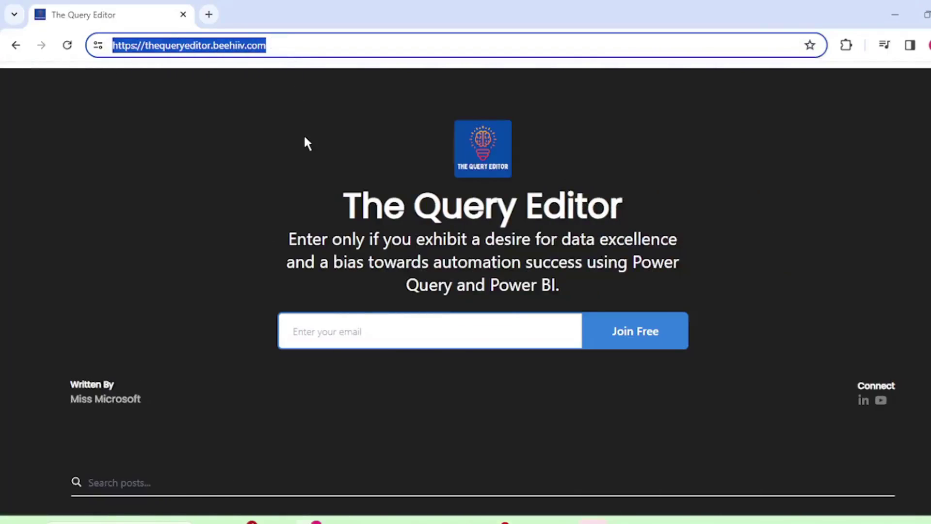
pyautogui.scroll(-3, 291, 264)
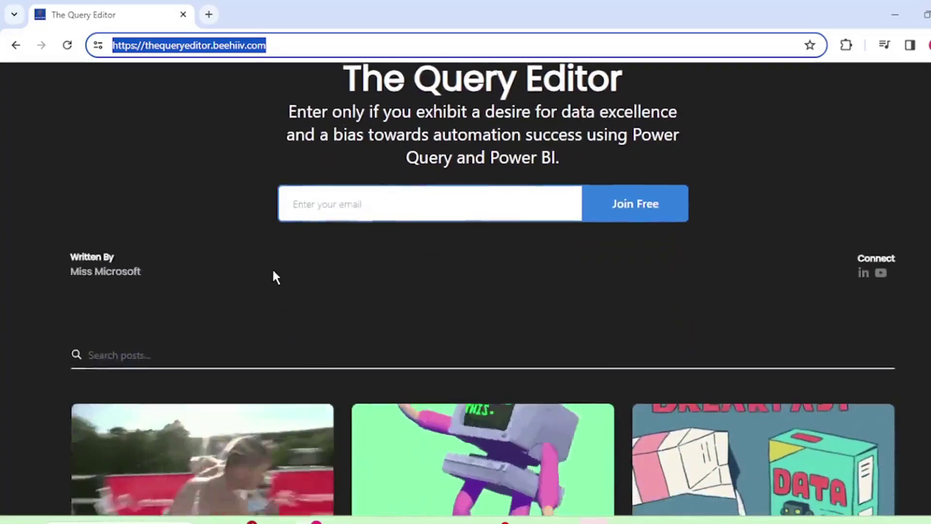
pyautogui.scroll(-3, 267, 281)
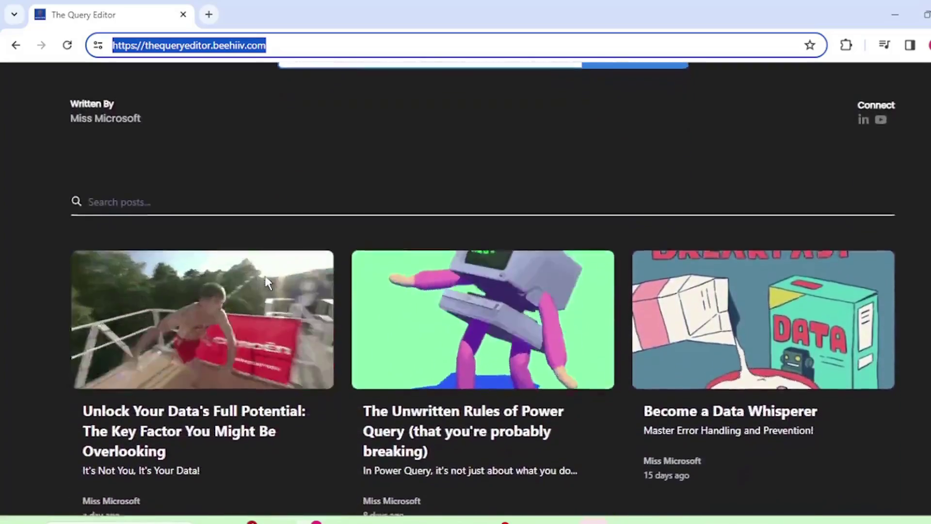
pyautogui.scroll(-4, 268, 284)
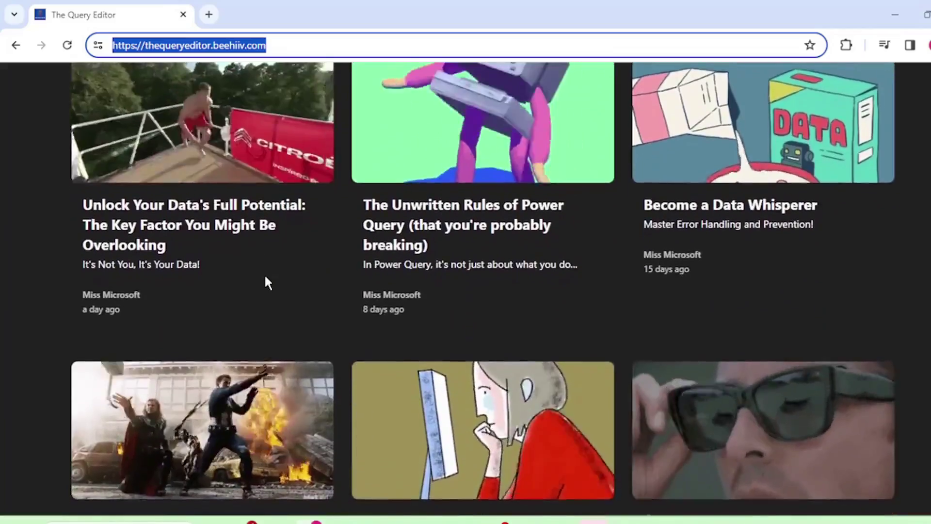
pyautogui.scroll(-2, 265, 278)
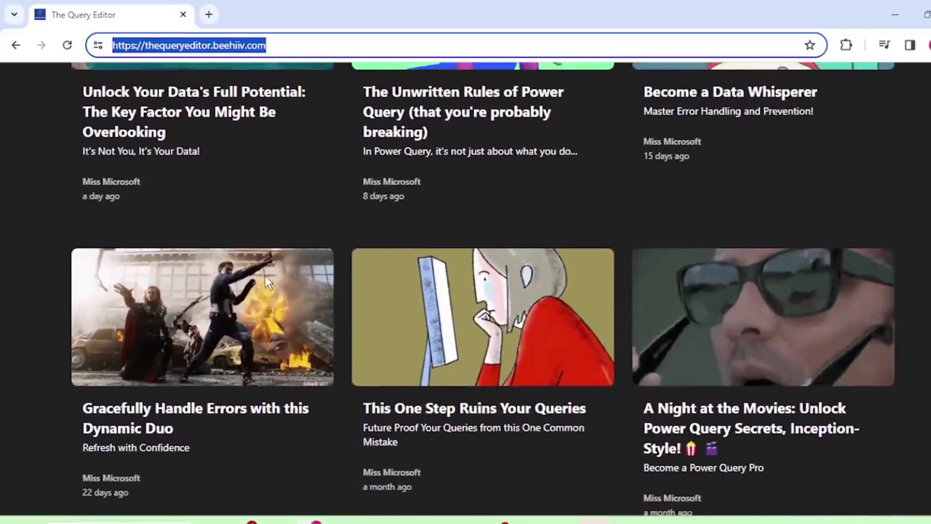
pyautogui.scroll(-3, 265, 282)
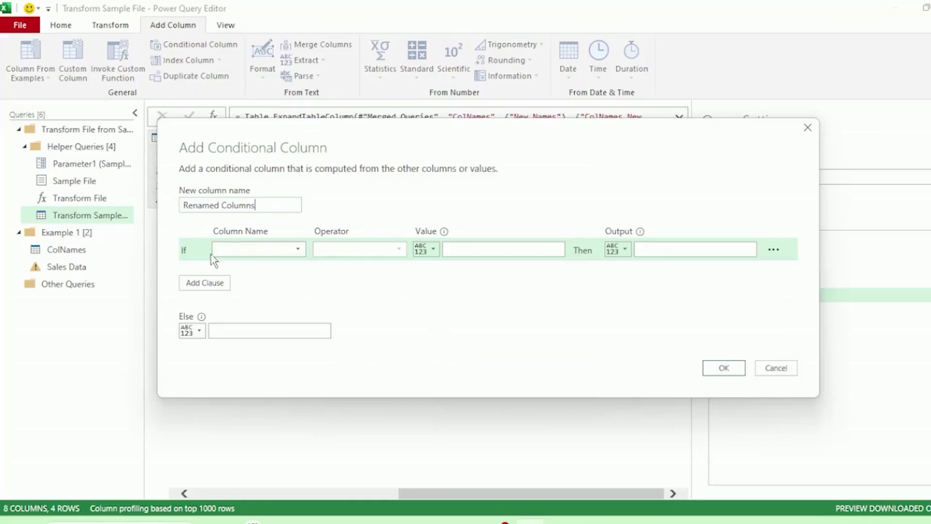
pyautogui.click(271, 249)
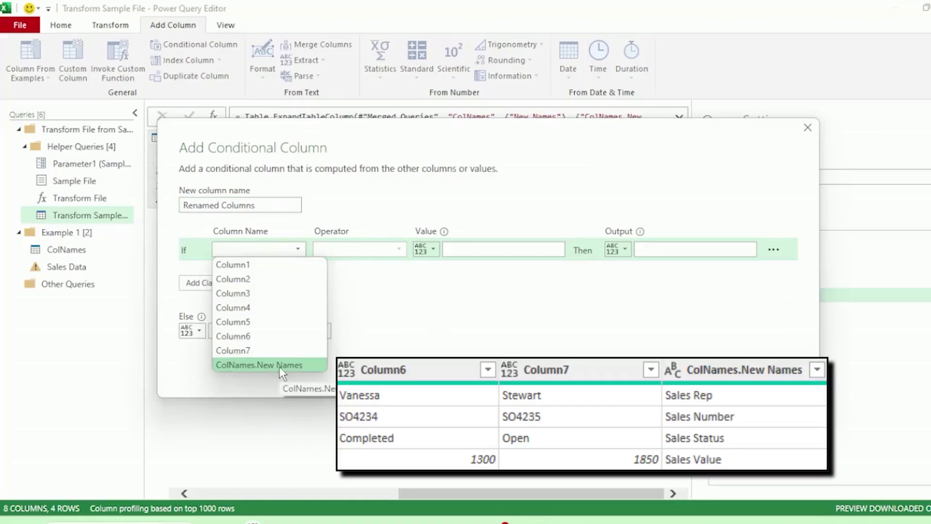
# Set the condition: if ColNames.New Names equals null, output the Column1 column
pyautogui.click(280, 367)
pyautogui.click(494, 251)
pyautogui.write('n')
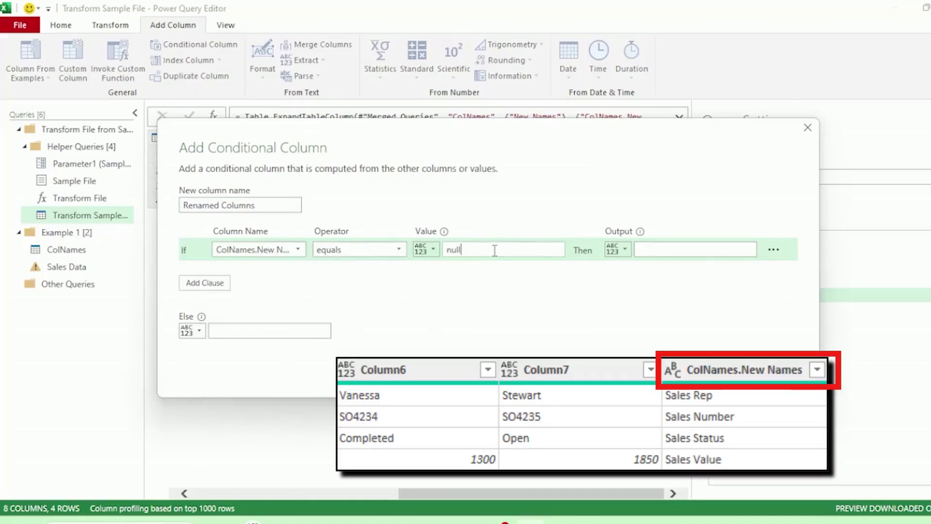
pyautogui.write('ull')
pyautogui.click(624, 249)
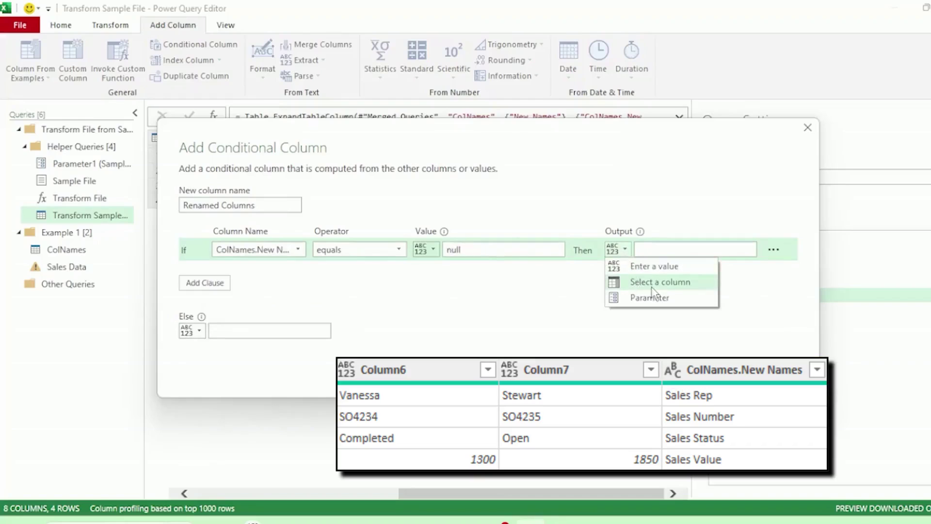
pyautogui.click(671, 290)
pyautogui.click(691, 252)
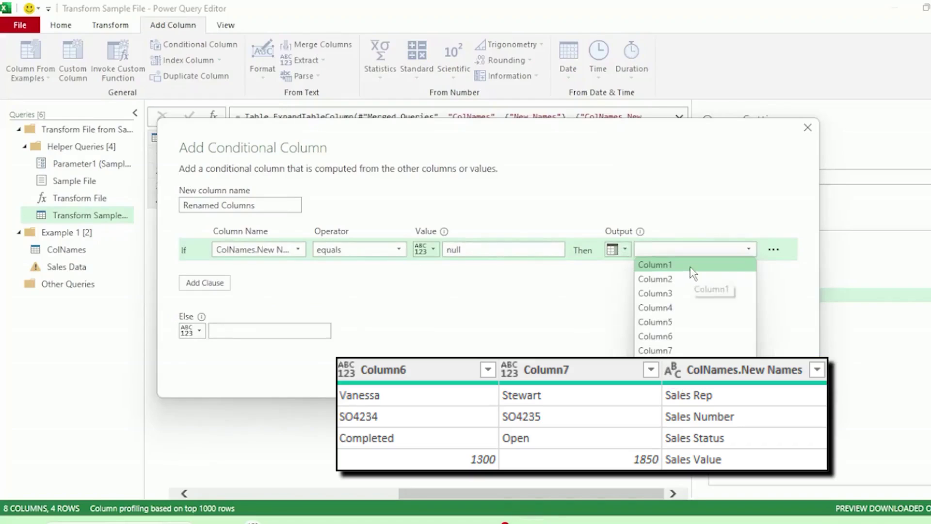
pyautogui.click(692, 266)
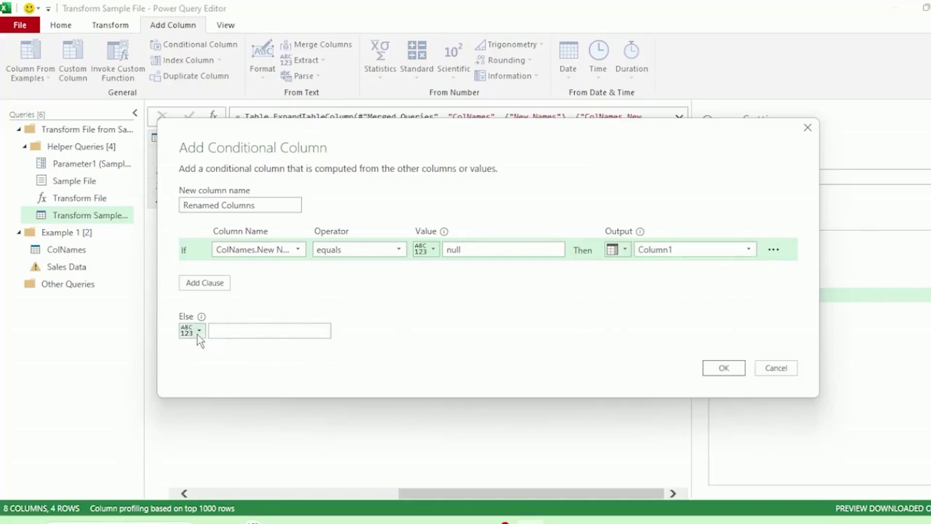
# Make the else case return the ColNames.New Names column and create the conditional column
pyautogui.click(198, 331)
pyautogui.click(235, 368)
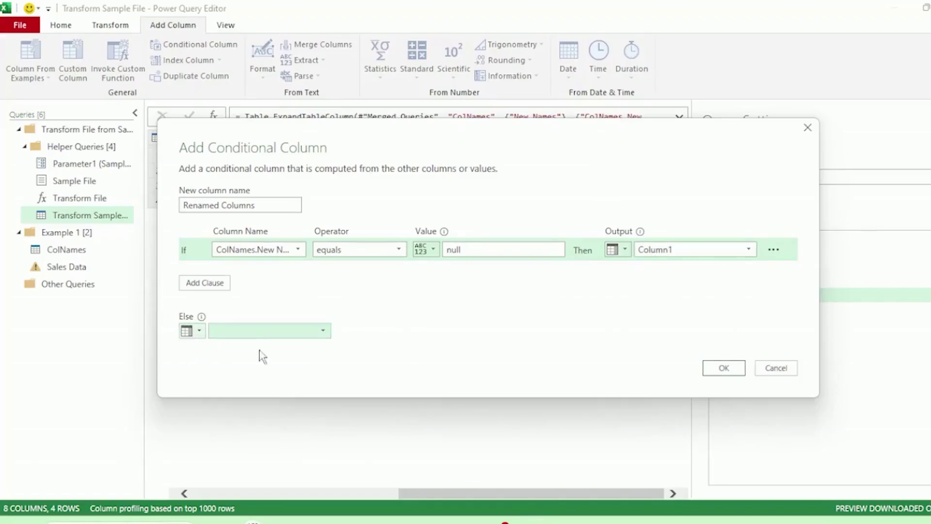
pyautogui.click(266, 331)
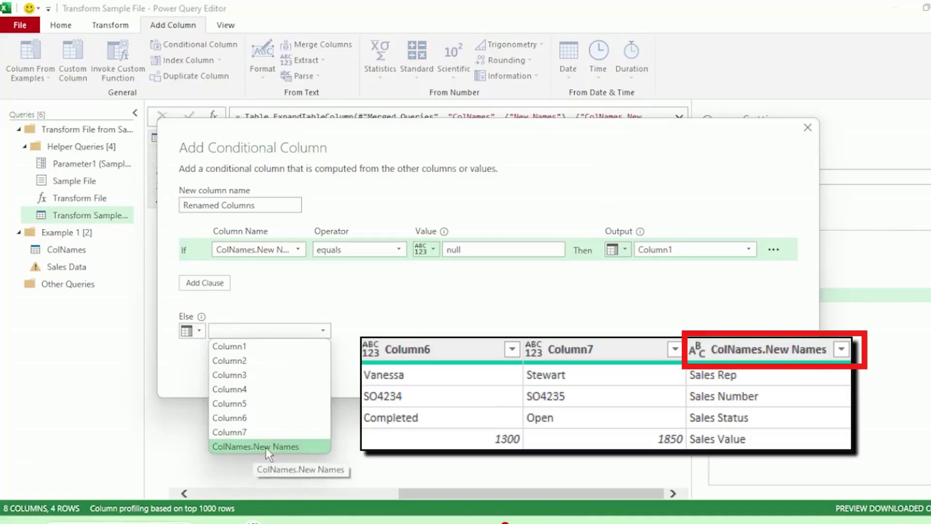
pyautogui.click(266, 446)
pyautogui.click(726, 371)
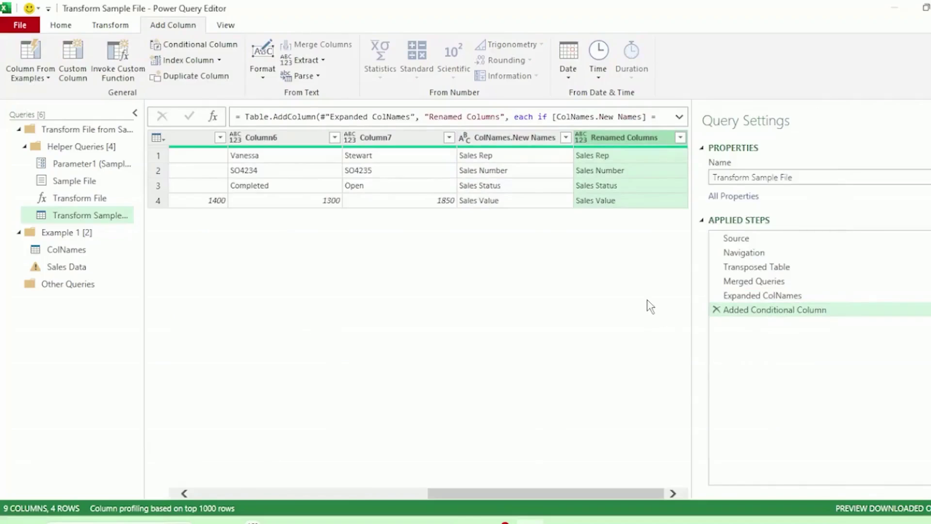
# Remove Column1 and ColNames.New Names, keeping Renamed Columns
pyautogui.moveTo(572, 493); pyautogui.dragTo(332, 492)
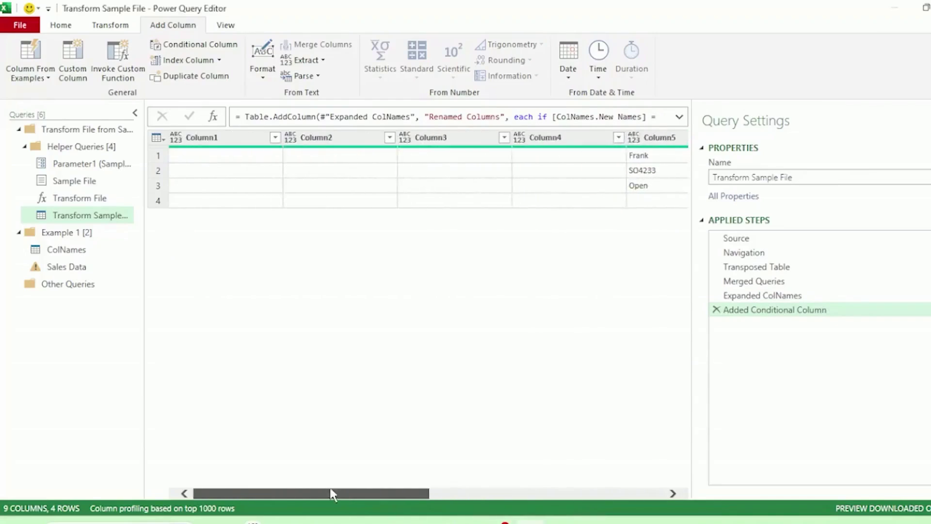
pyautogui.click(248, 140)
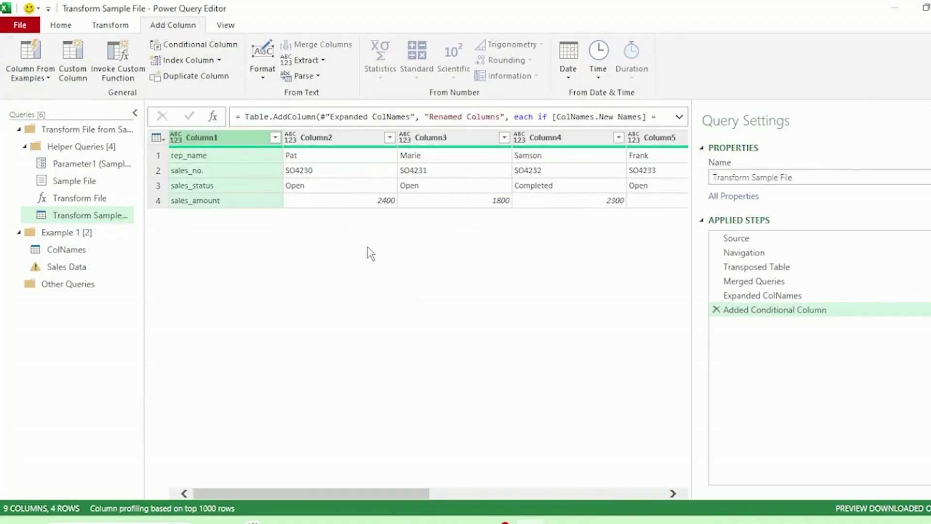
pyautogui.moveTo(423, 494); pyautogui.dragTo(628, 499)
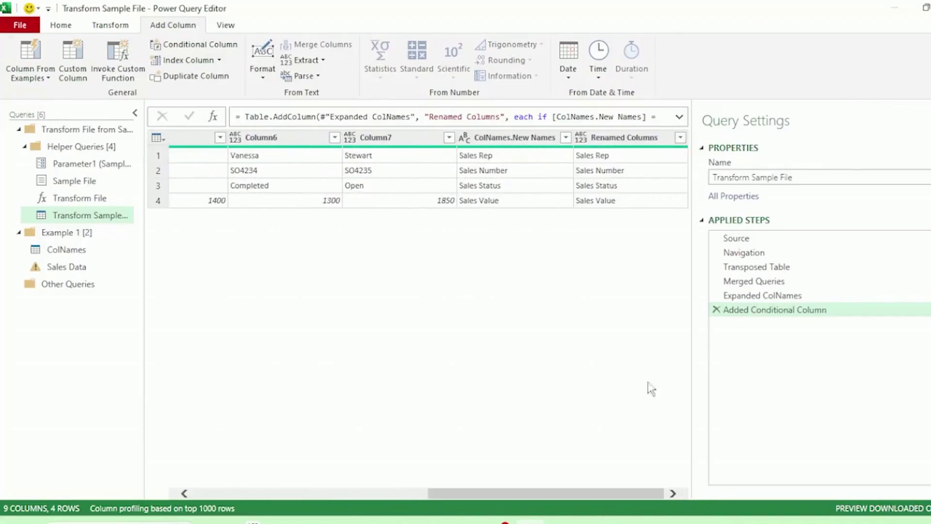
pyautogui.click(528, 139)
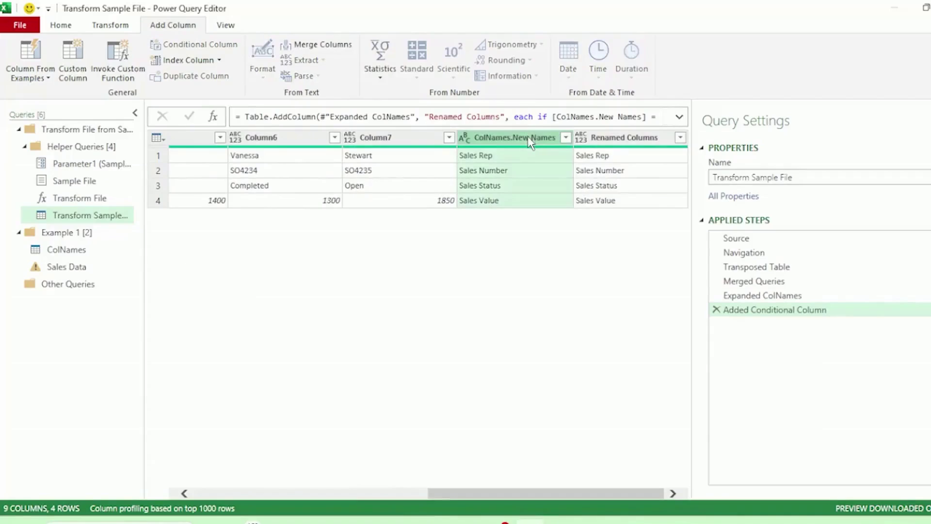
pyautogui.rightClick(530, 141)
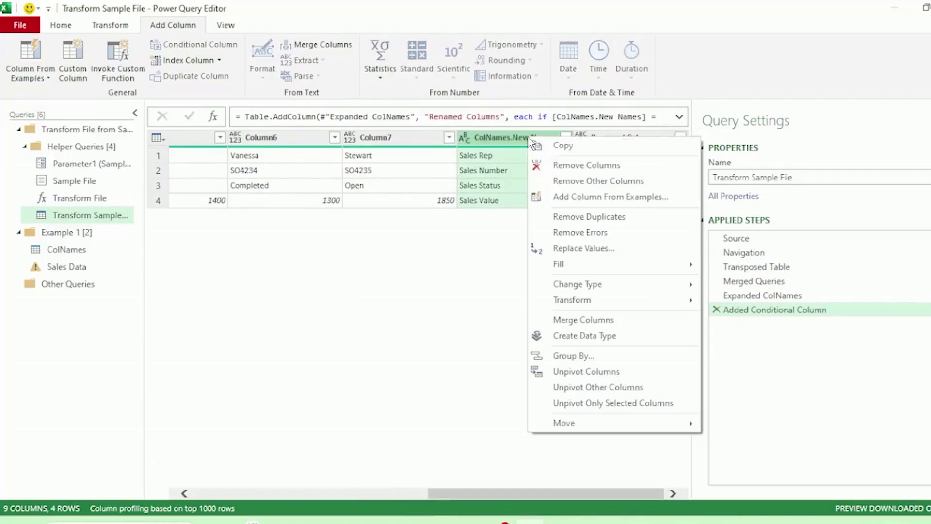
pyautogui.click(584, 166)
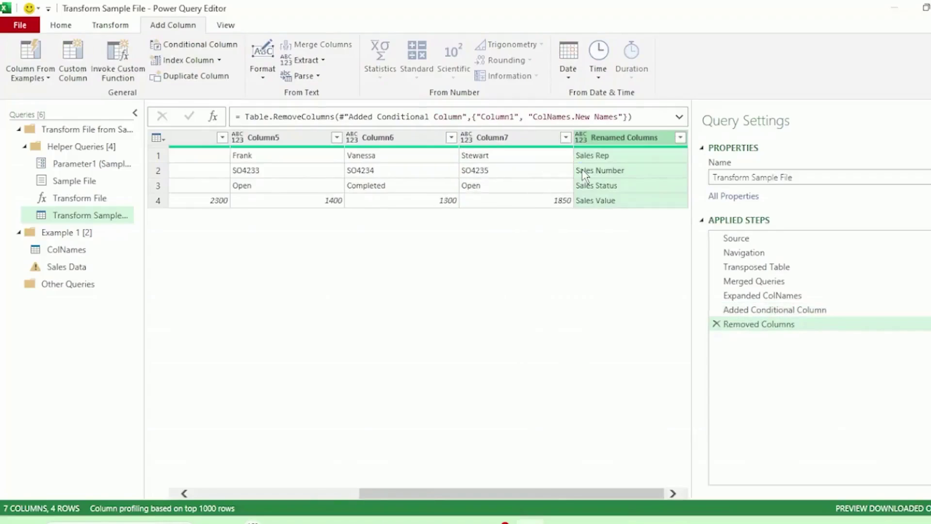
pyautogui.rightClick(656, 142)
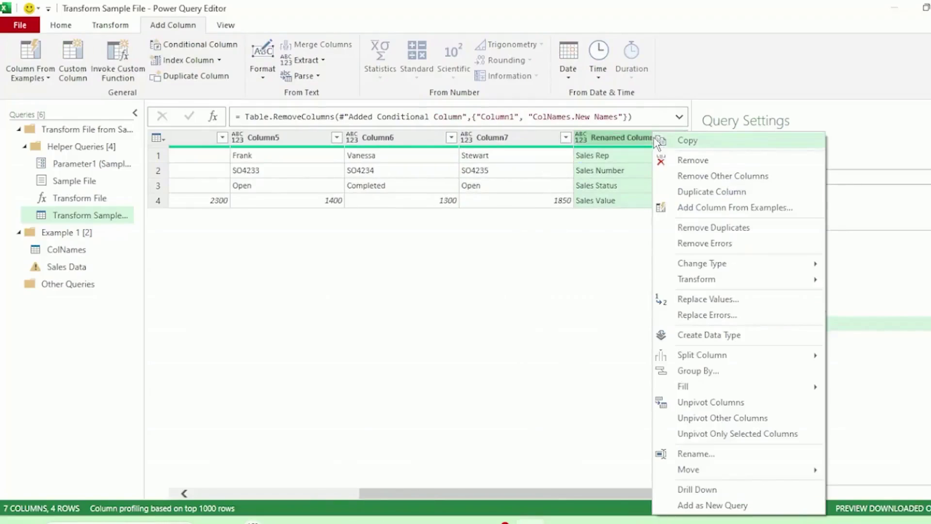
# Move Renamed Columns to the beginning and transpose the table
pyautogui.moveTo(733, 473)
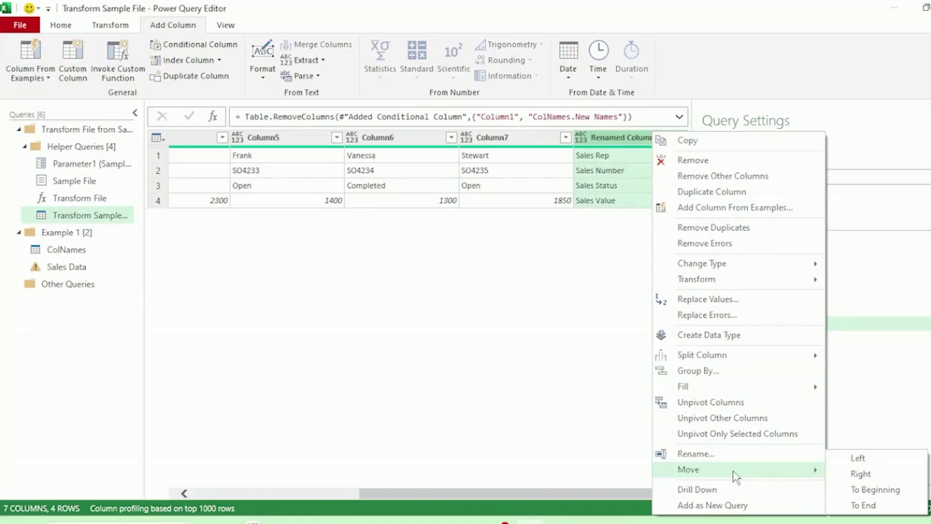
pyautogui.click(873, 491)
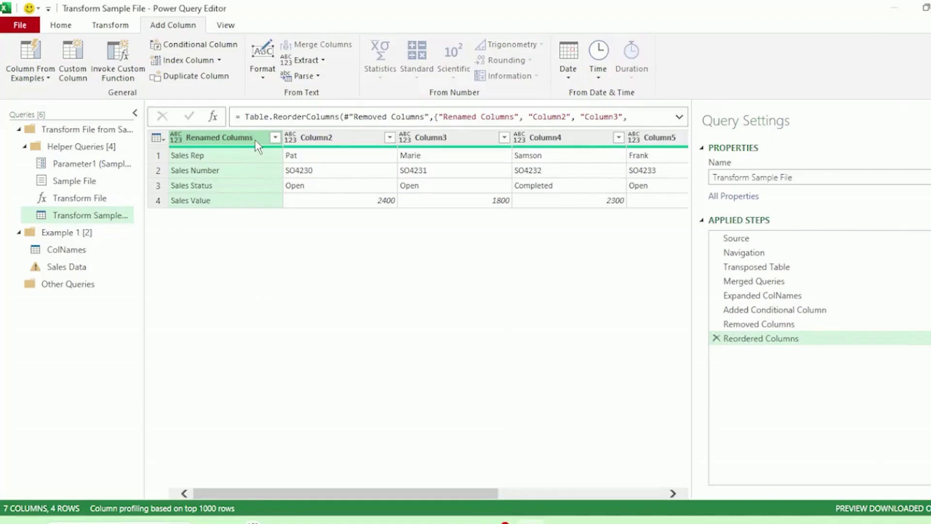
pyautogui.click(111, 25)
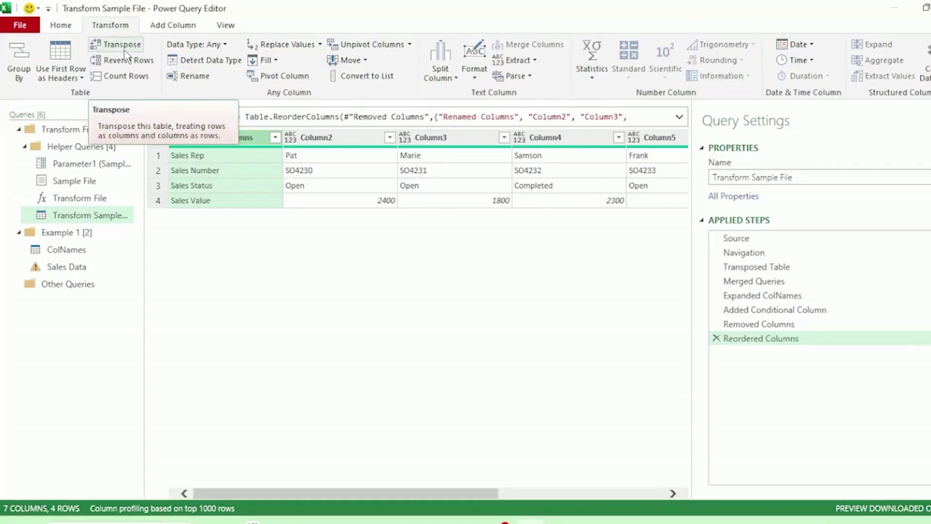
pyautogui.click(122, 46)
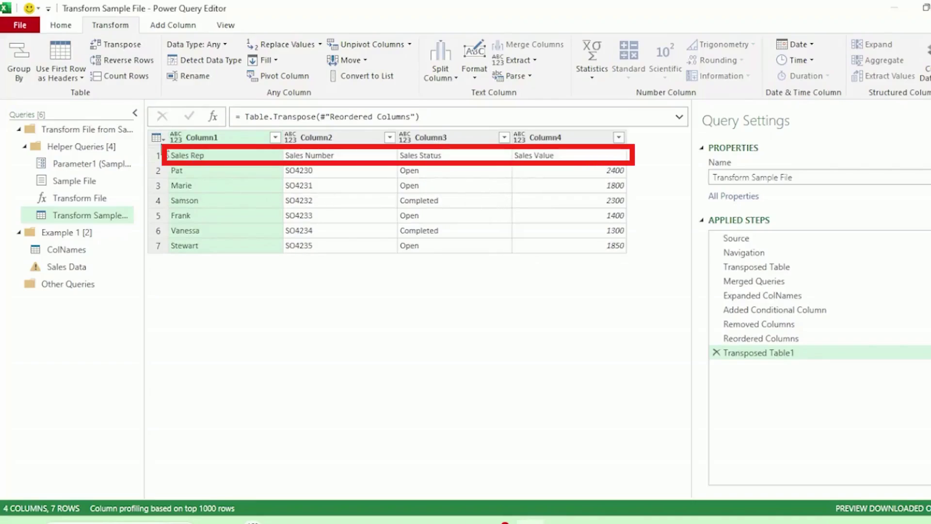
# Promote the first row to headers, giving Sales Rep, Sales Number, Sales Status, Sales Value
pyautogui.click(157, 138)
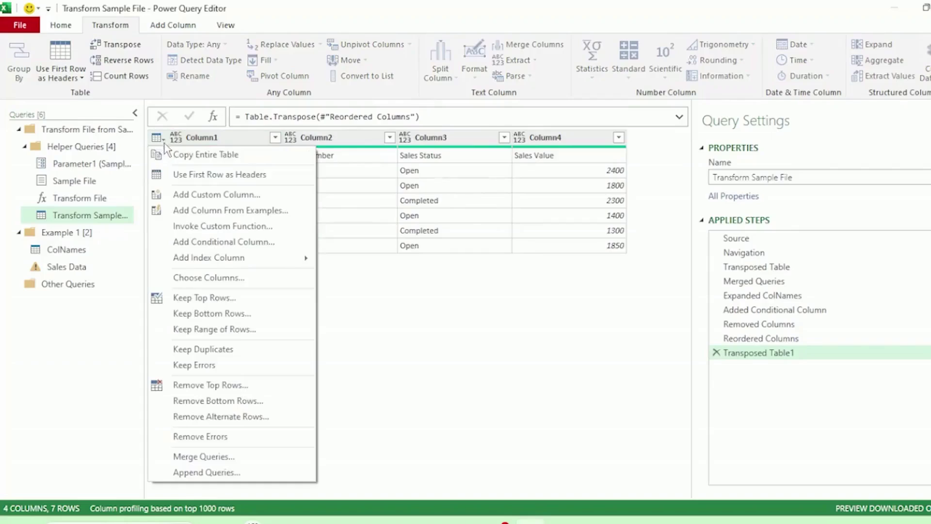
pyautogui.click(213, 179)
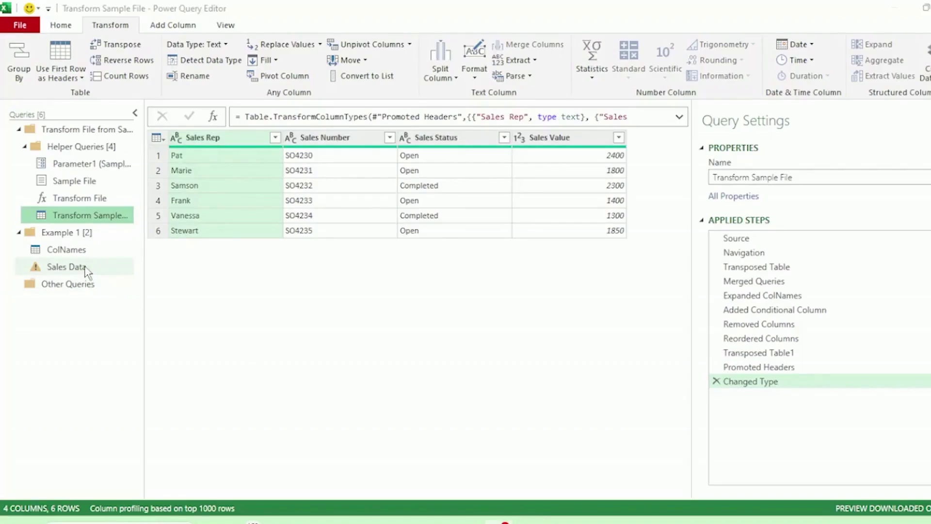
pyautogui.click(84, 267)
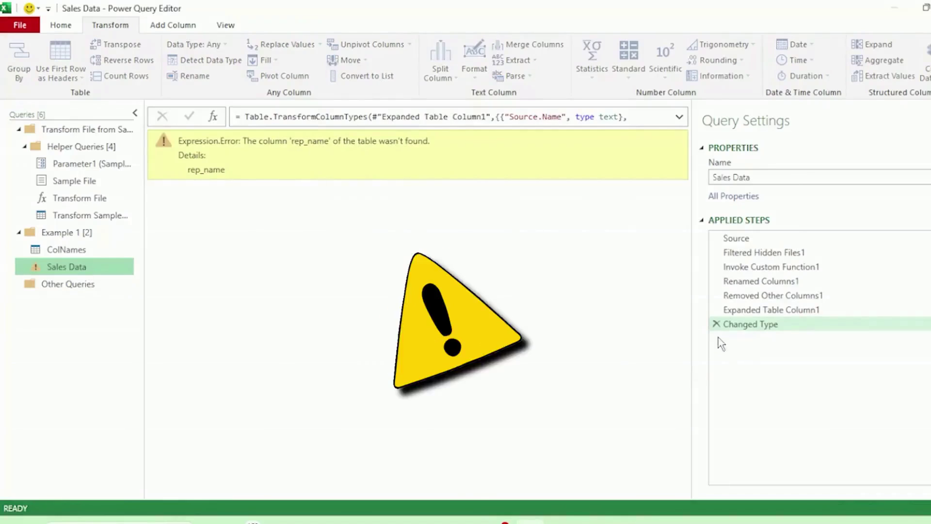
# Delete the failing Changed Type step and scroll the preview to check the columns
pyautogui.click(716, 324)
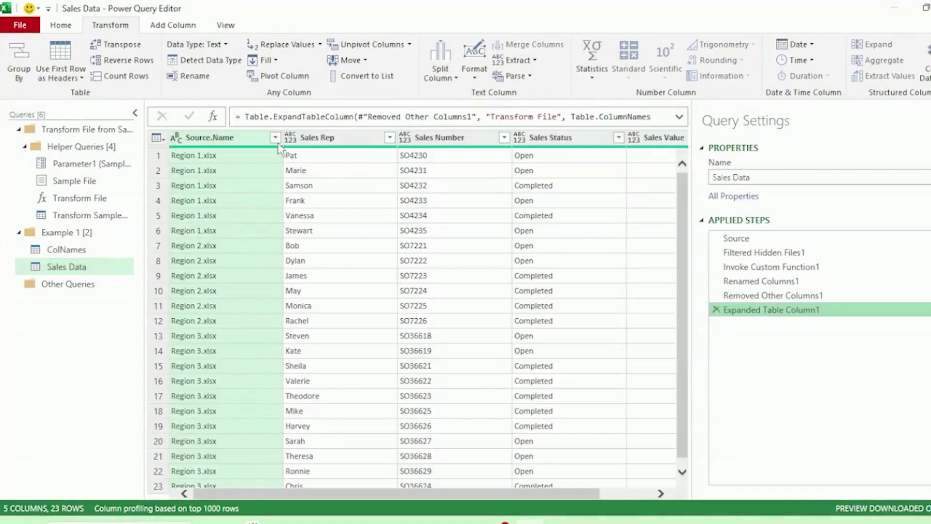
pyautogui.moveTo(518, 491); pyautogui.dragTo(541, 498)
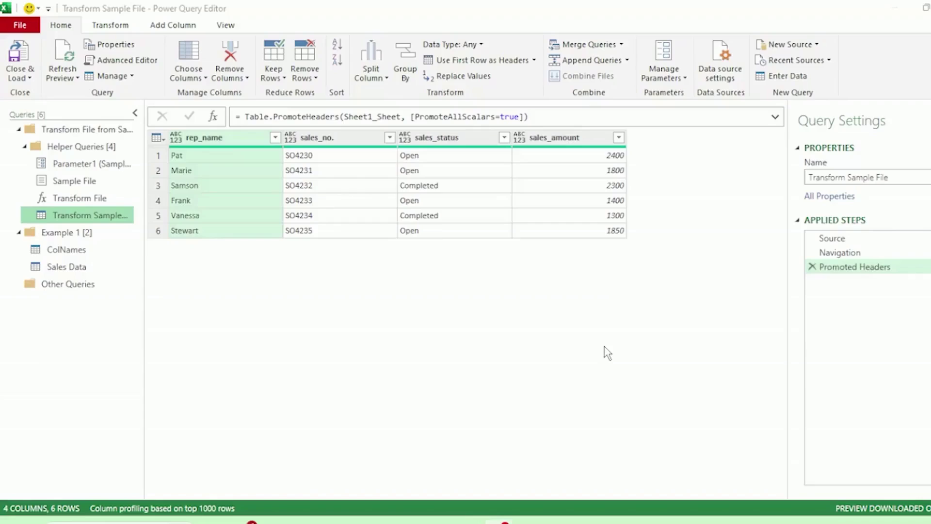
# Inspect the ColNames, Sales Data and Sample File queries, then open Transform Sample File
pyautogui.click(97, 256)
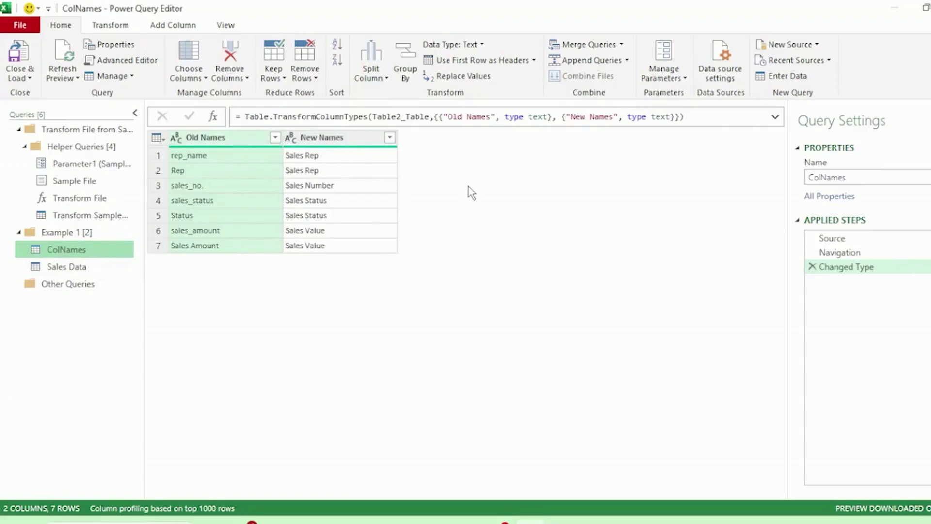
pyautogui.click(87, 267)
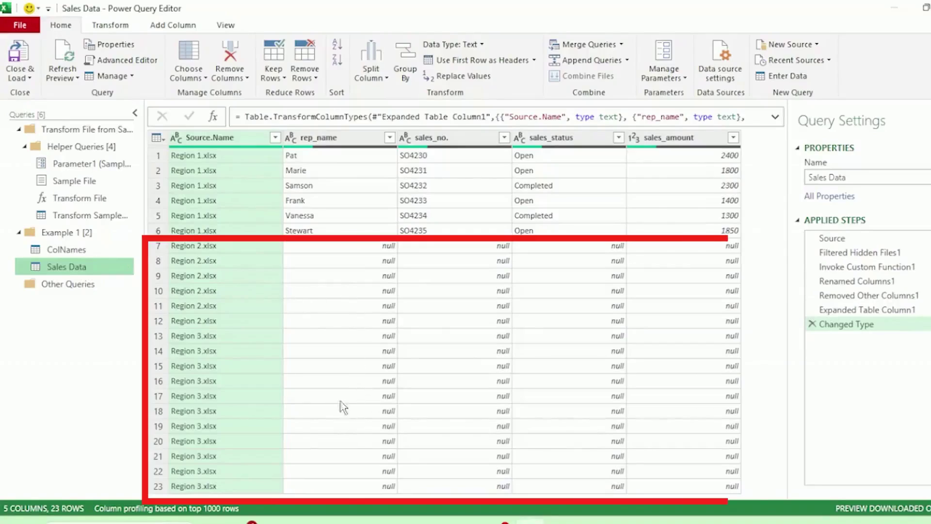
pyautogui.click(96, 180)
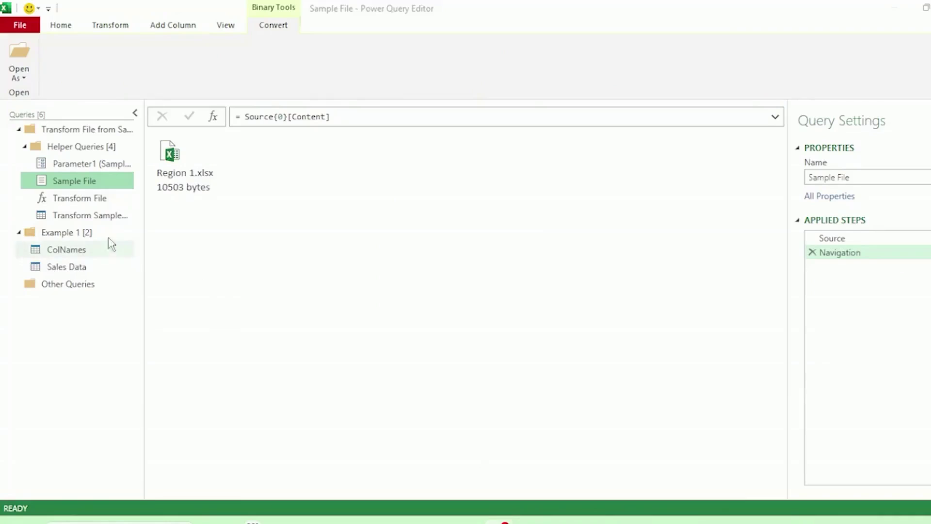
pyautogui.click(107, 216)
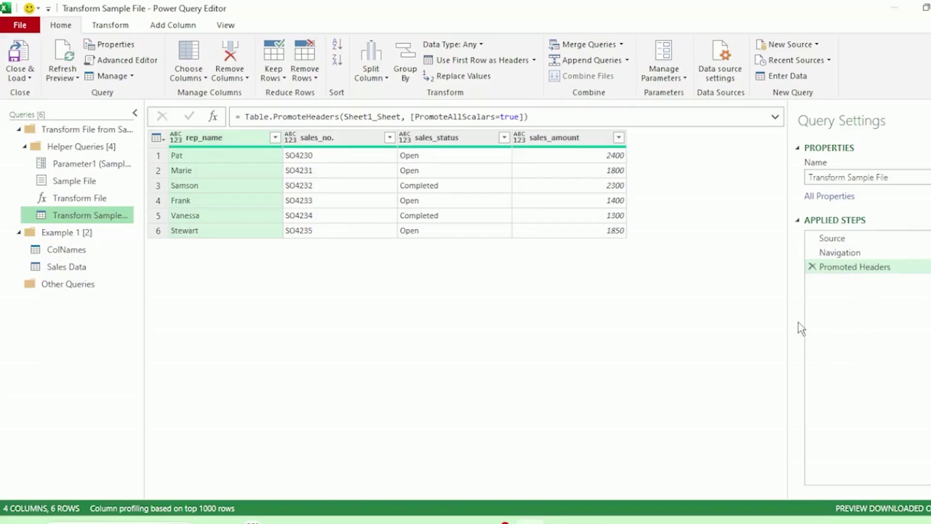
# Add a zero-based Index column and unpivot all other columns
pyautogui.click(183, 28)
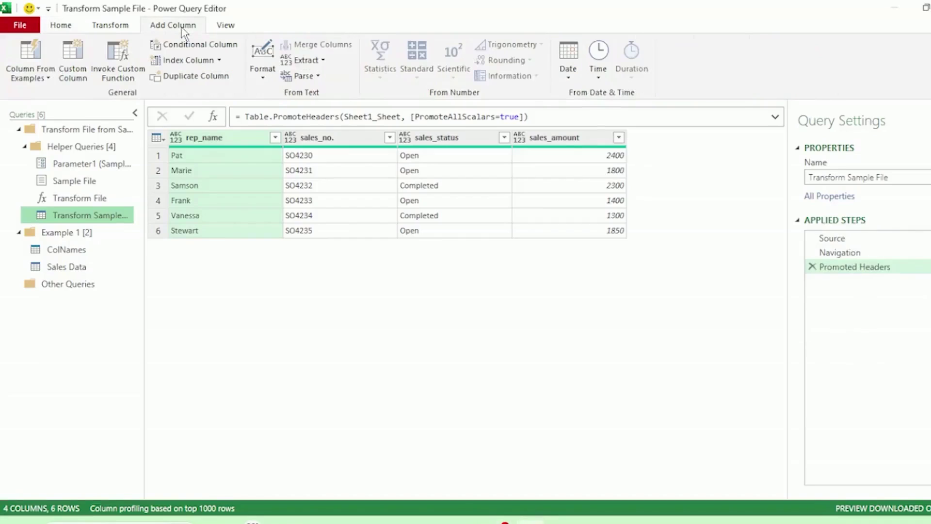
pyautogui.click(184, 66)
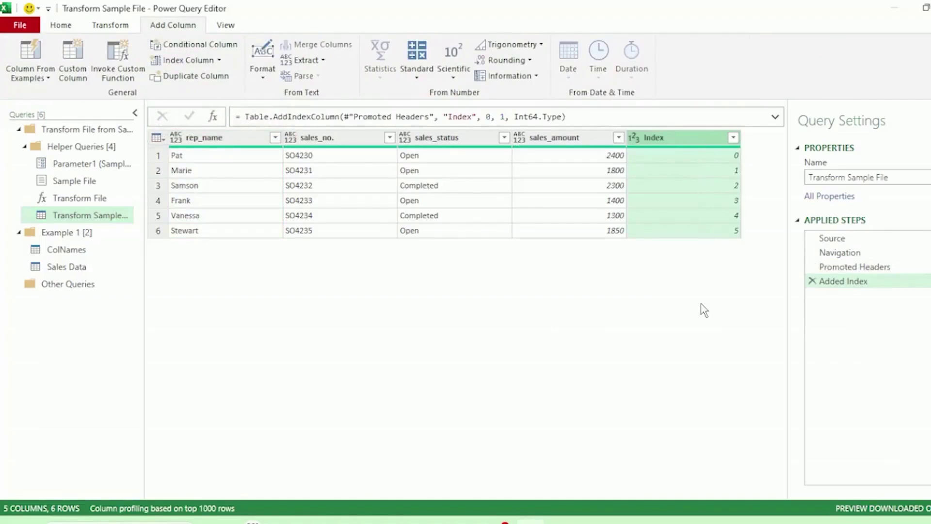
pyautogui.rightClick(683, 143)
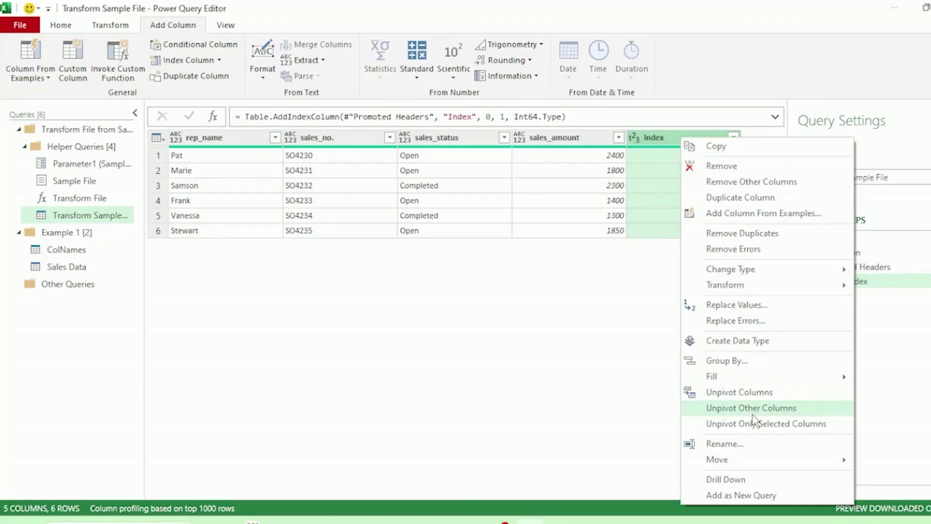
pyautogui.click(752, 412)
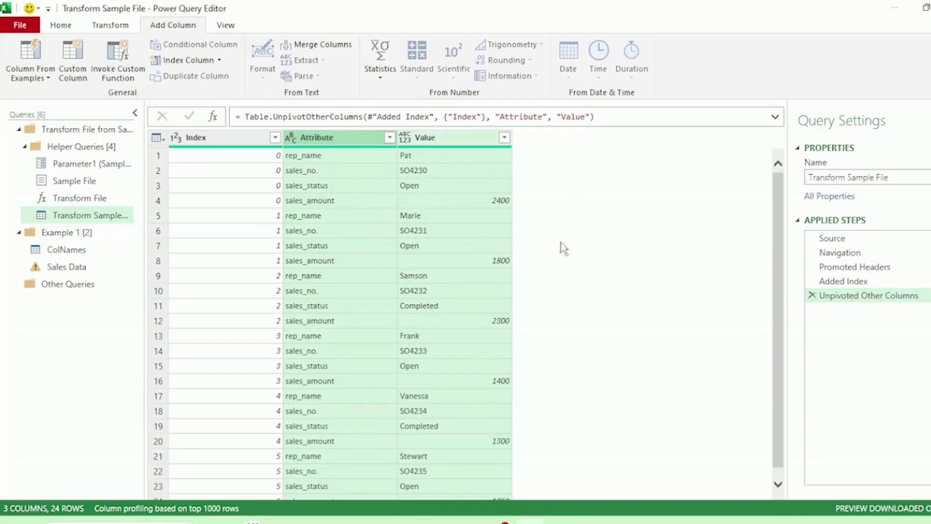
# Rename the Attribute column to 'Column 1'
pyautogui.doubleClick(341, 138)
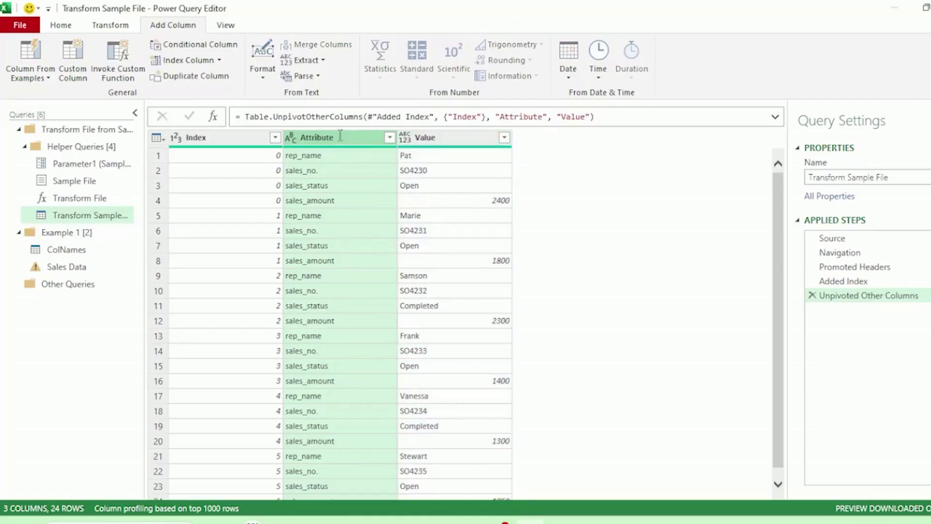
pyautogui.write('Column 1')
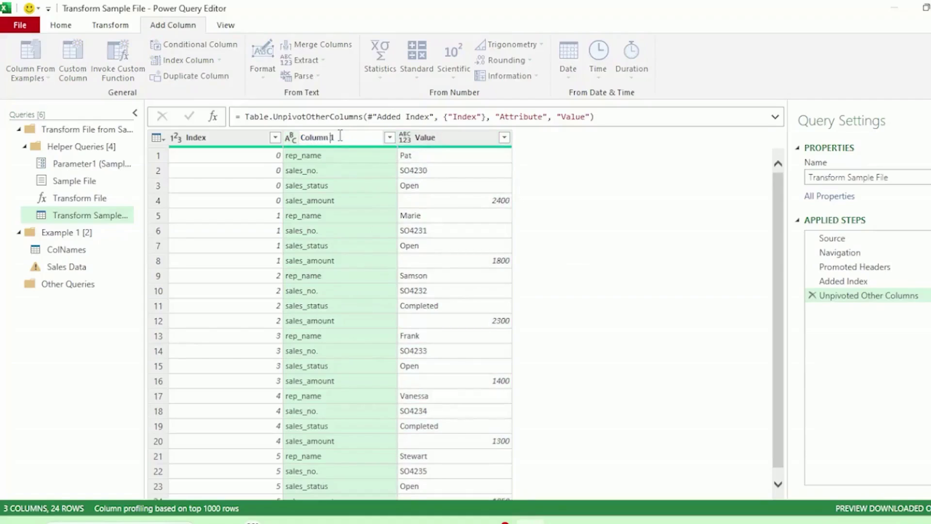
pyautogui.press('Return')
# Left-outer merge with ColNames, matching Column 1 to Old Names
pyautogui.click(61, 27)
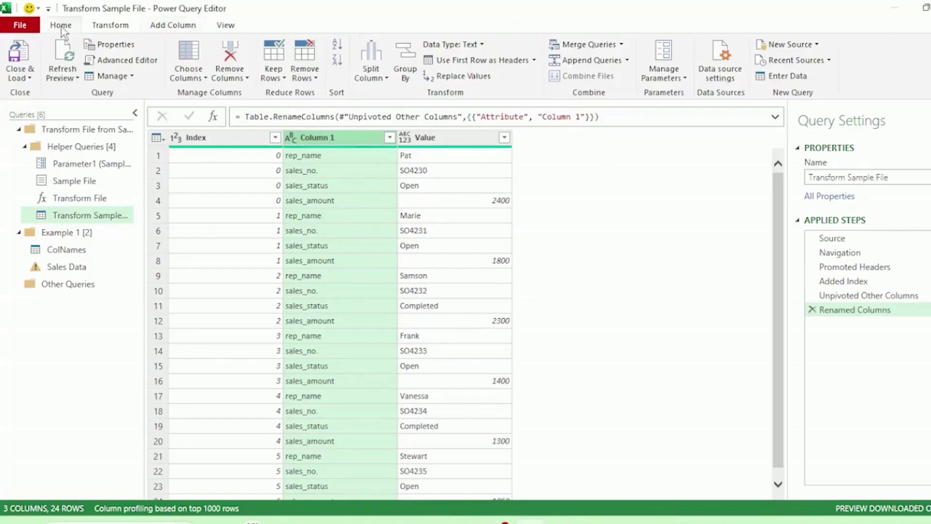
pyautogui.click(575, 47)
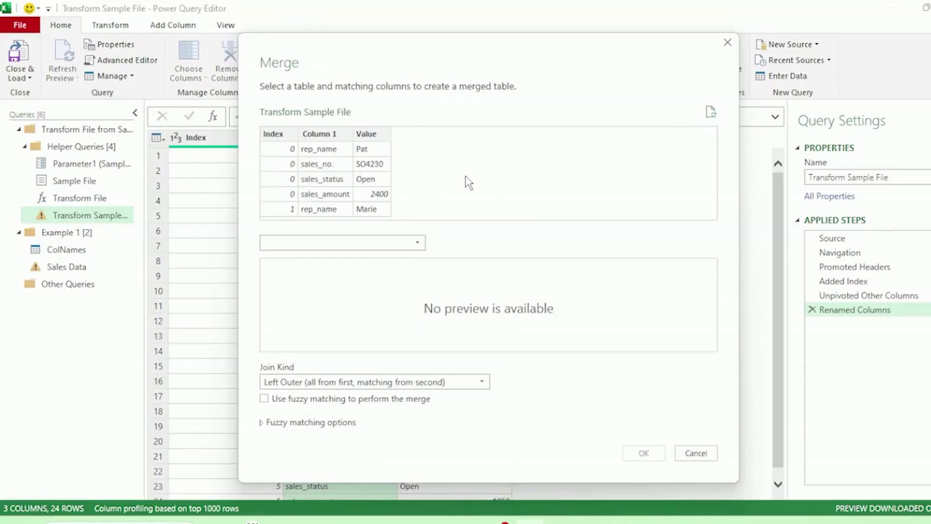
pyautogui.click(416, 244)
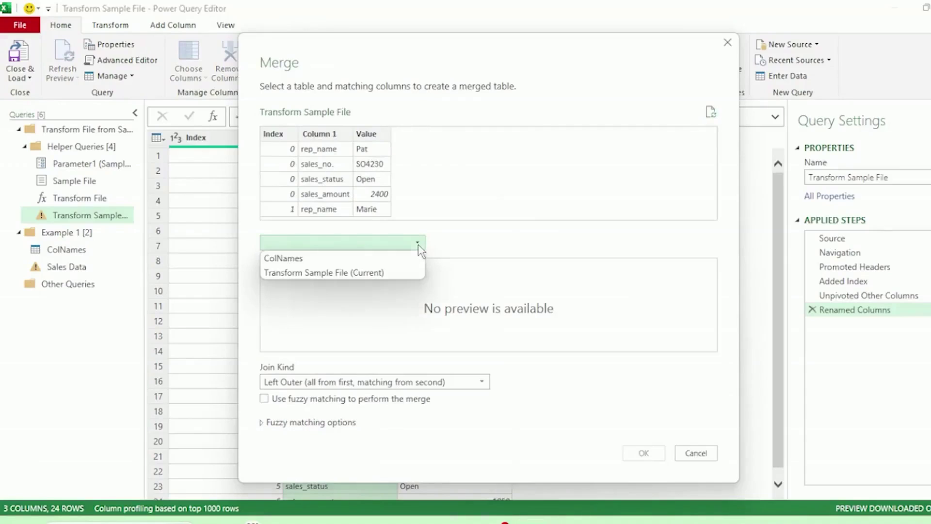
pyautogui.click(329, 262)
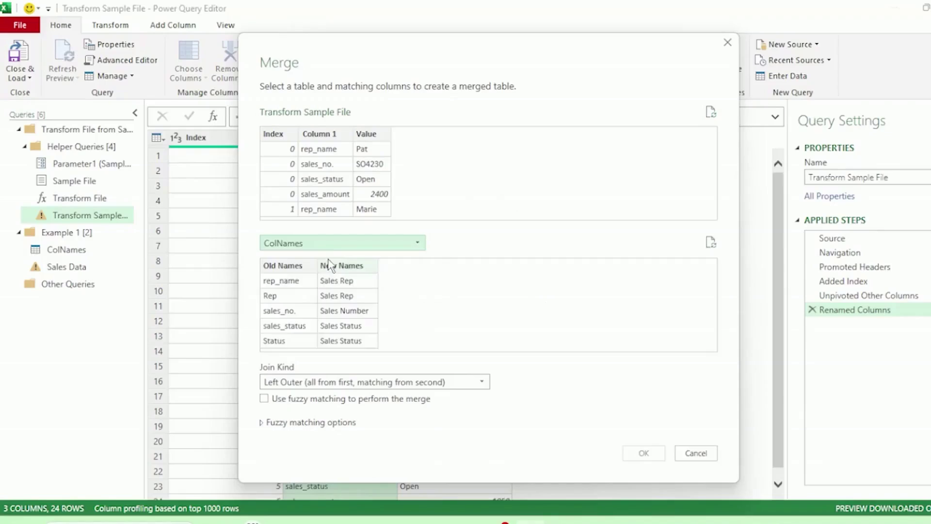
pyautogui.click(332, 134)
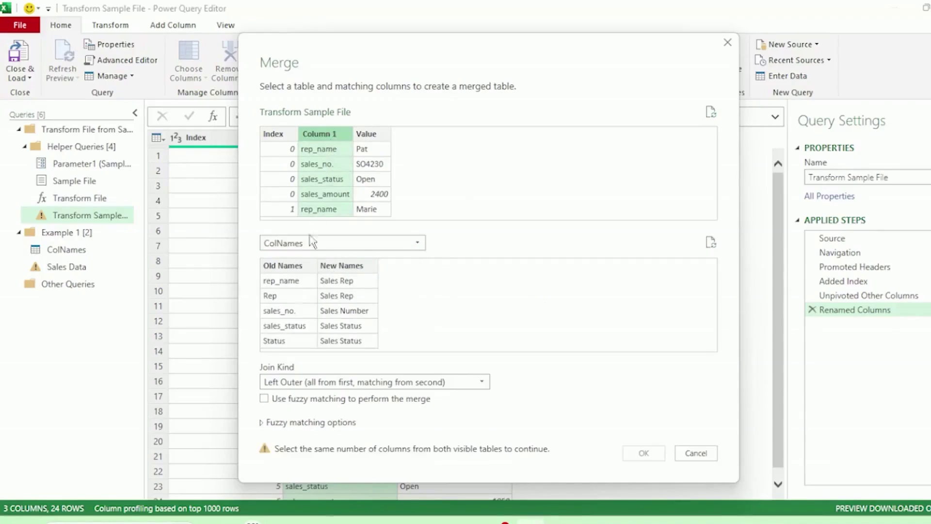
pyautogui.click(301, 271)
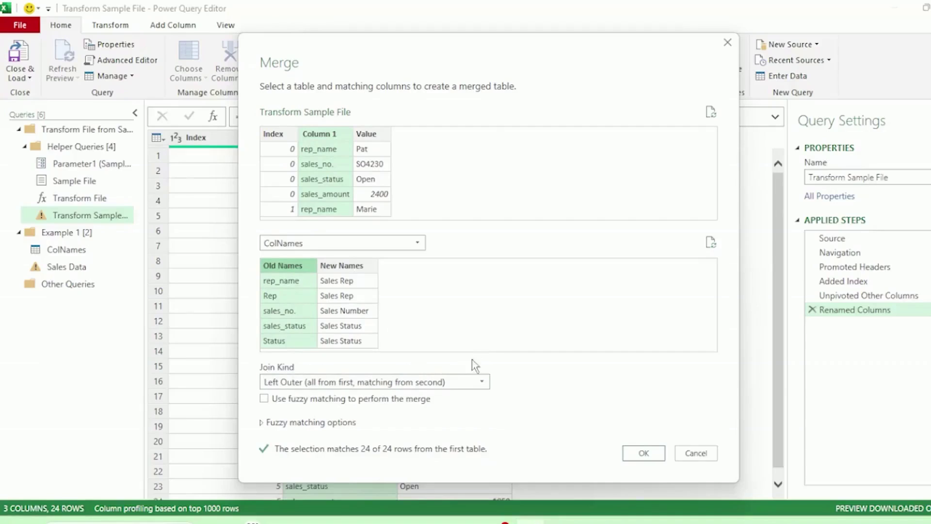
pyautogui.click(631, 452)
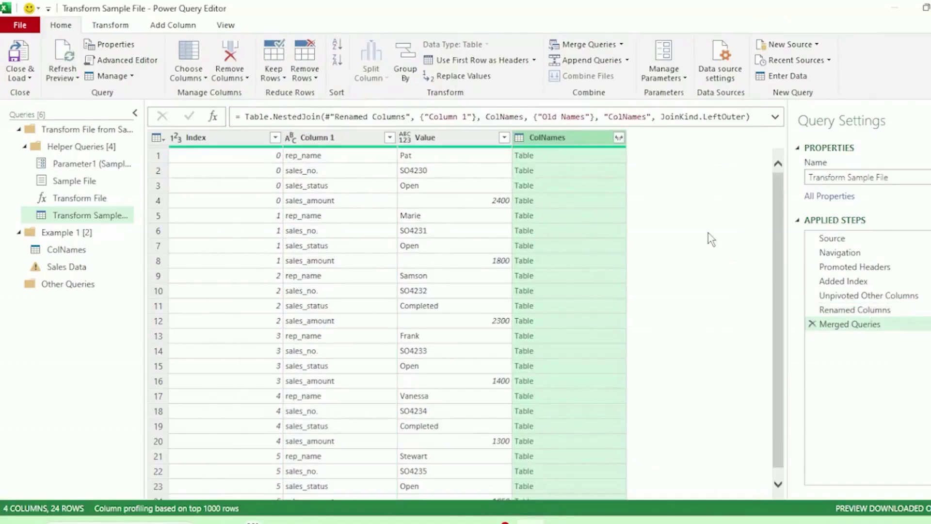
# Expand the ColNames column with only New Names checked, adding ColNames.New Names
pyautogui.click(596, 160)
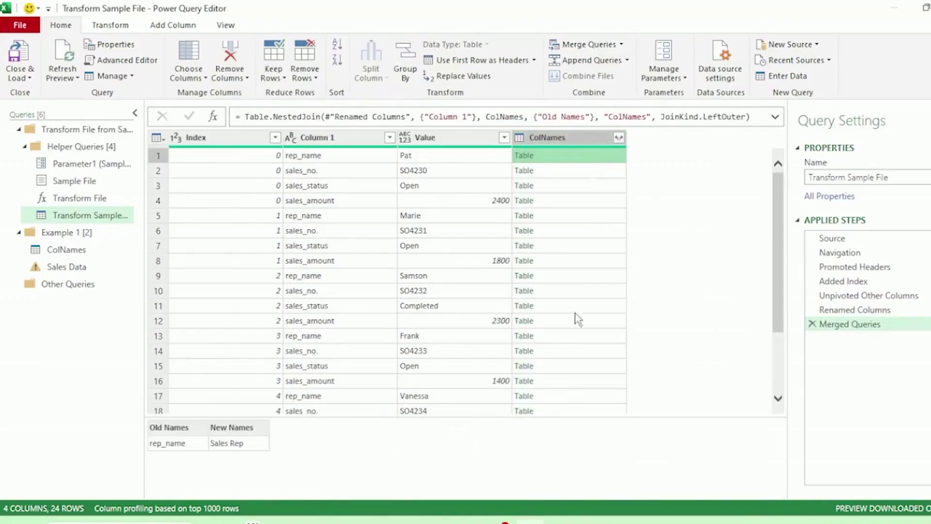
pyautogui.moveTo(553, 417); pyautogui.dragTo(548, 337)
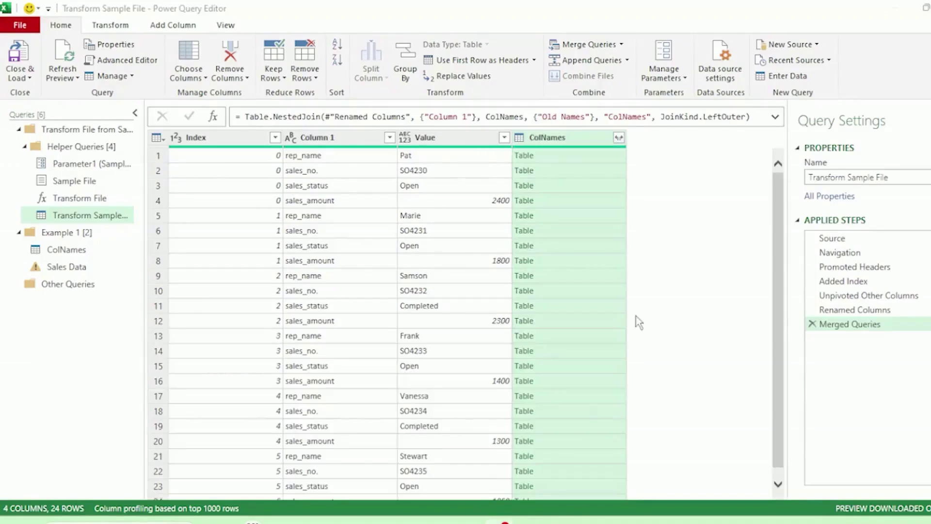
pyautogui.click(618, 139)
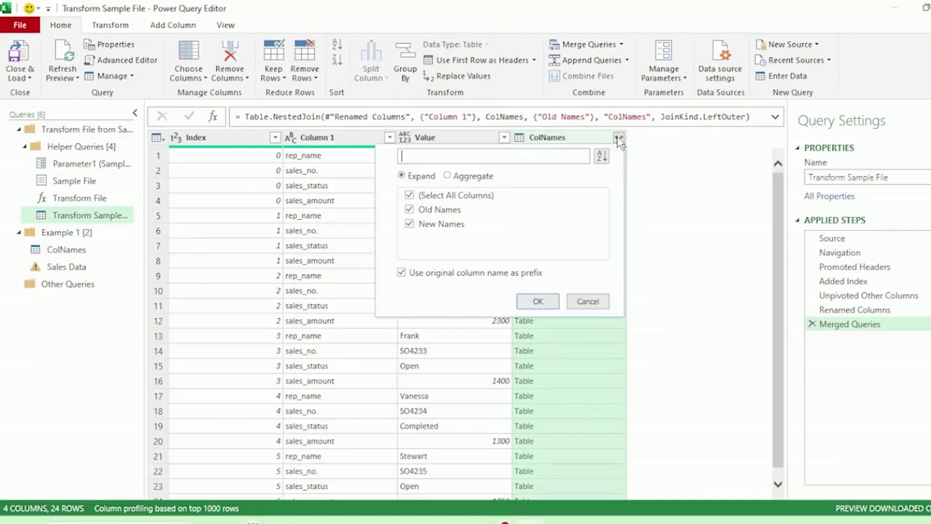
pyautogui.click(409, 211)
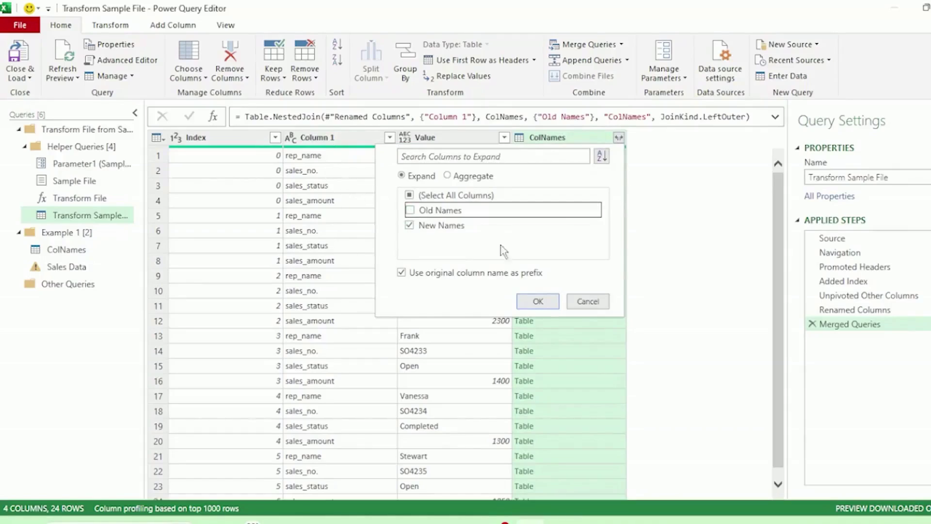
pyautogui.click(549, 304)
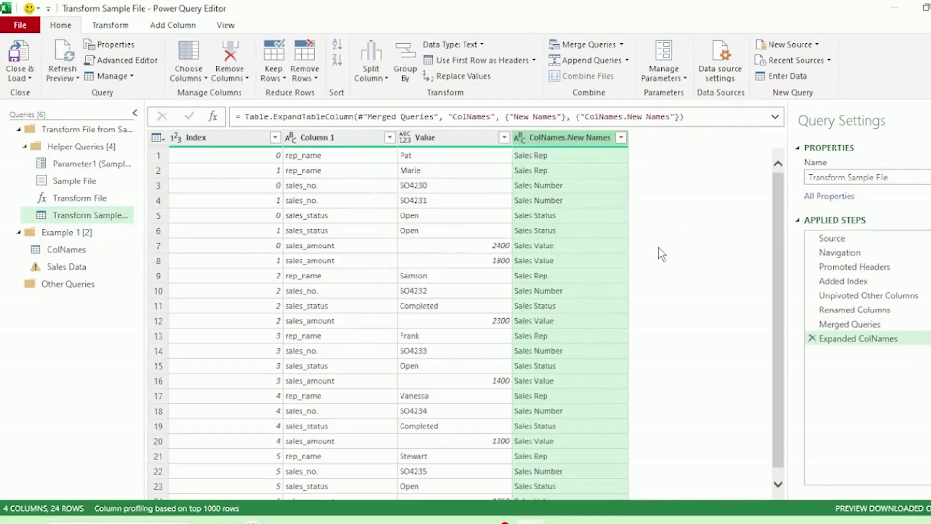
pyautogui.scroll(-1, 619, 258)
pyautogui.scroll(1, 618, 257)
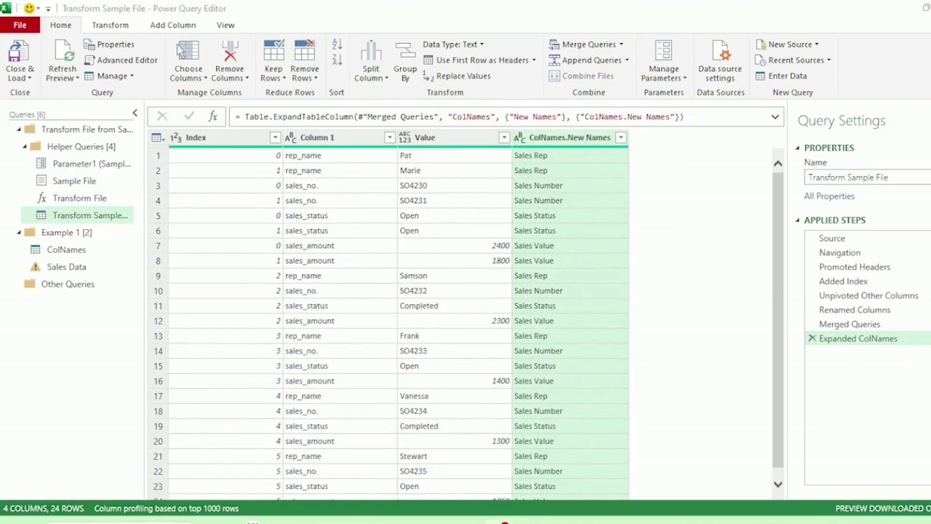
# Start a conditional column named 'New Column Headers' that tests whether ColNames.New Names equals null
pyautogui.click(168, 28)
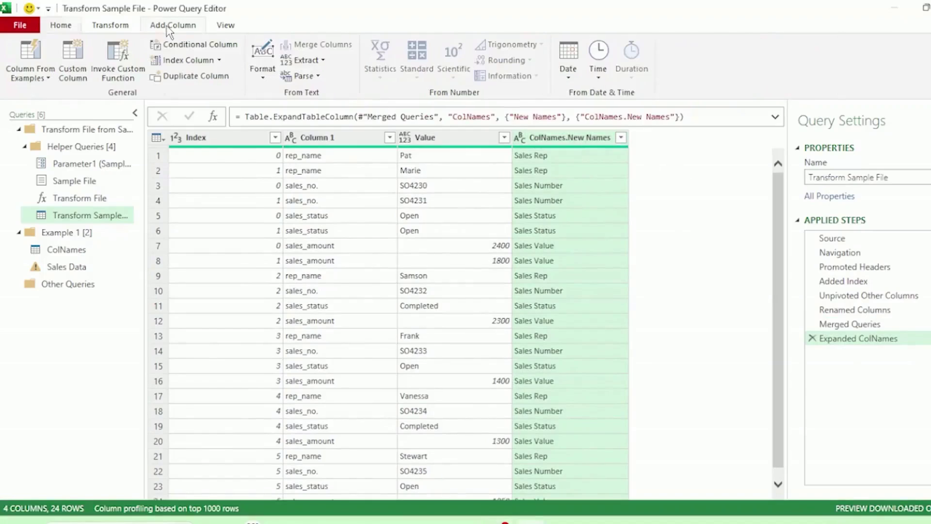
pyautogui.click(190, 47)
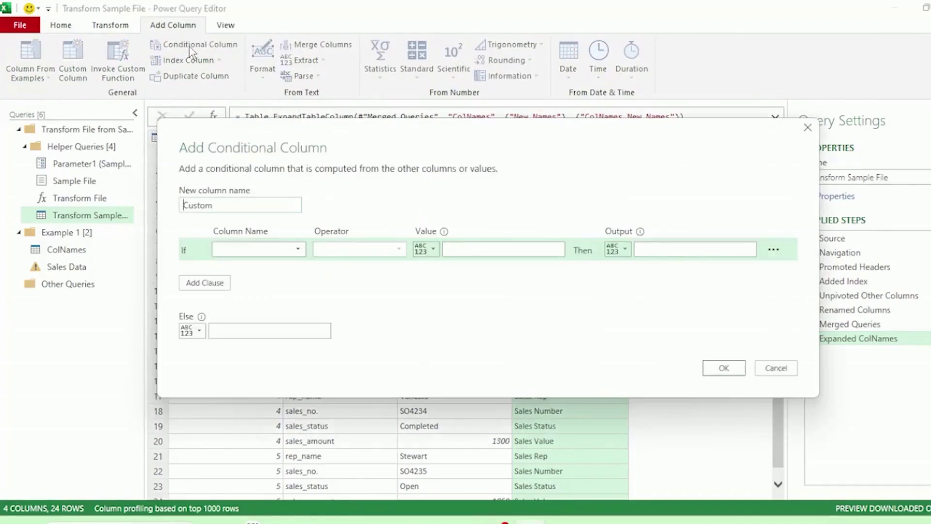
pyautogui.doubleClick(270, 204)
pyautogui.write('New Column Header')
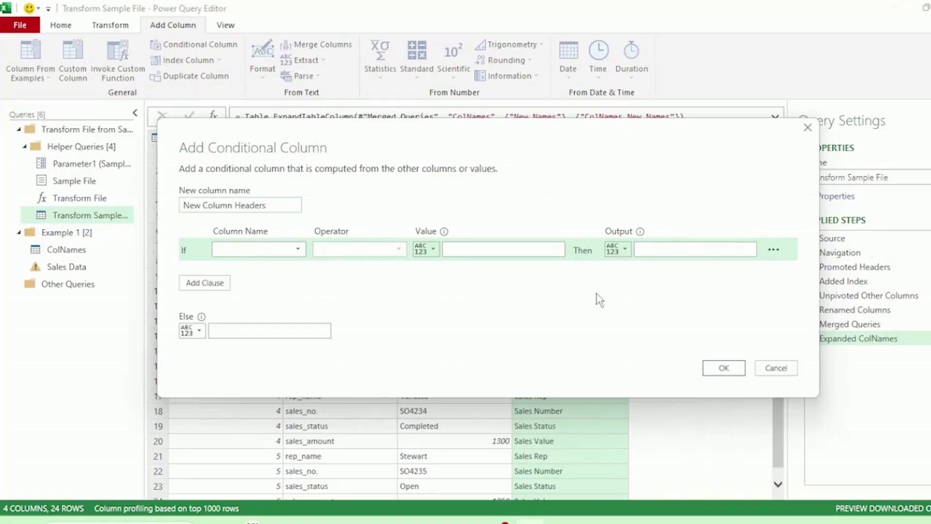
pyautogui.click(297, 249)
pyautogui.click(289, 305)
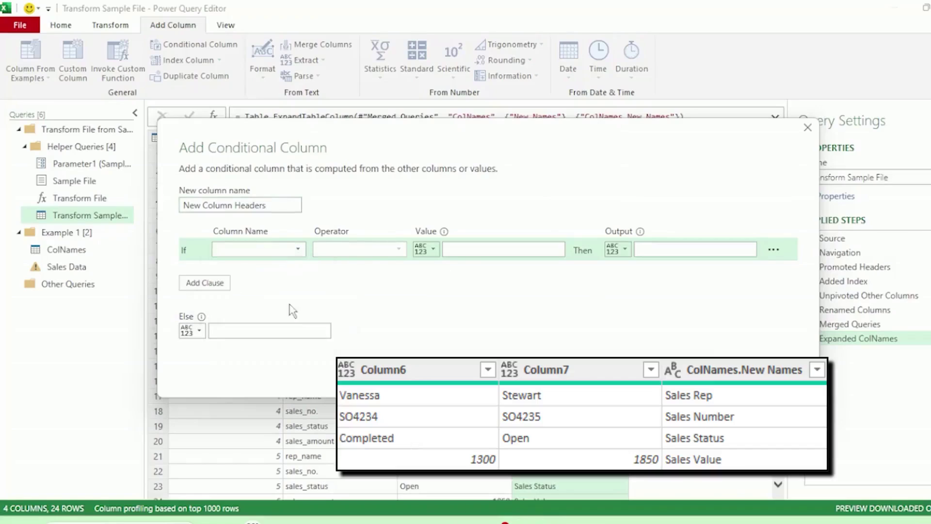
pyautogui.click(458, 249)
pyautogui.write('null')
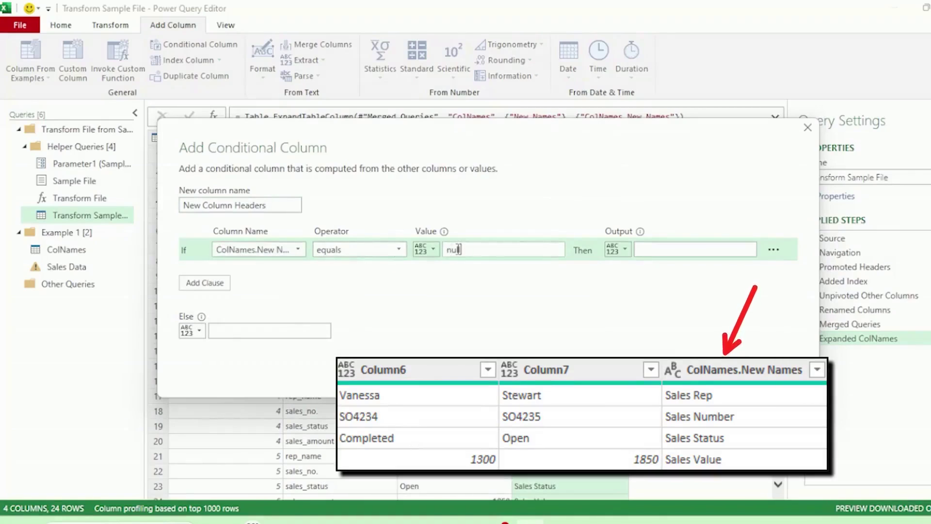
# Output Column 1 when it is null, otherwise ColNames.New Names, and create the column
pyautogui.click(615, 249)
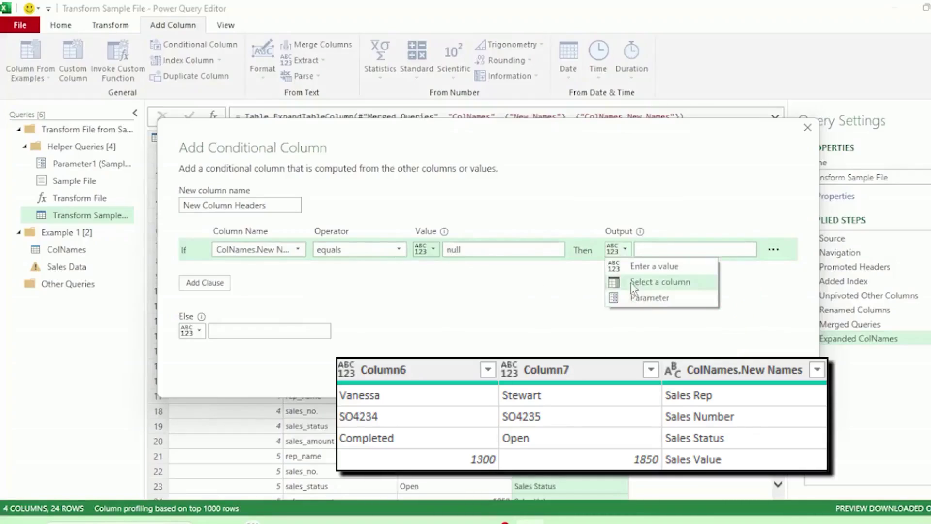
pyautogui.click(631, 284)
pyautogui.click(701, 253)
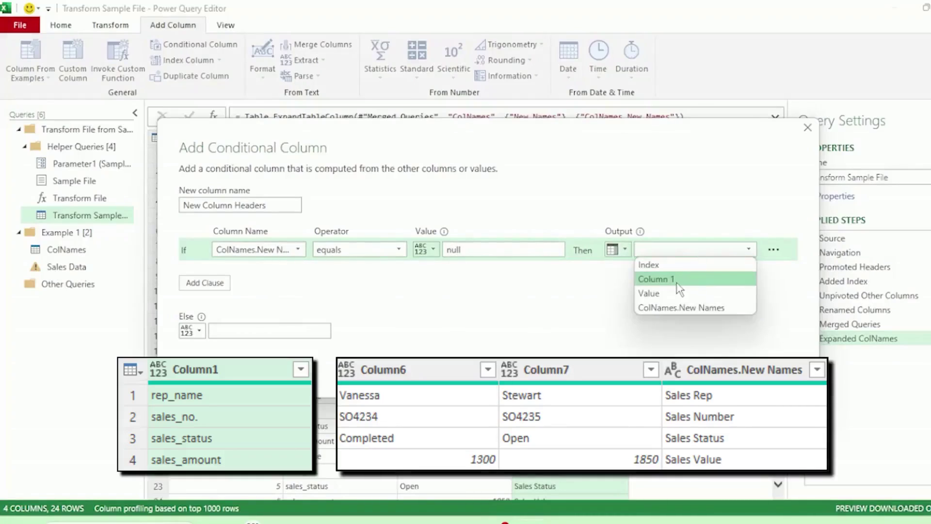
pyautogui.click(706, 279)
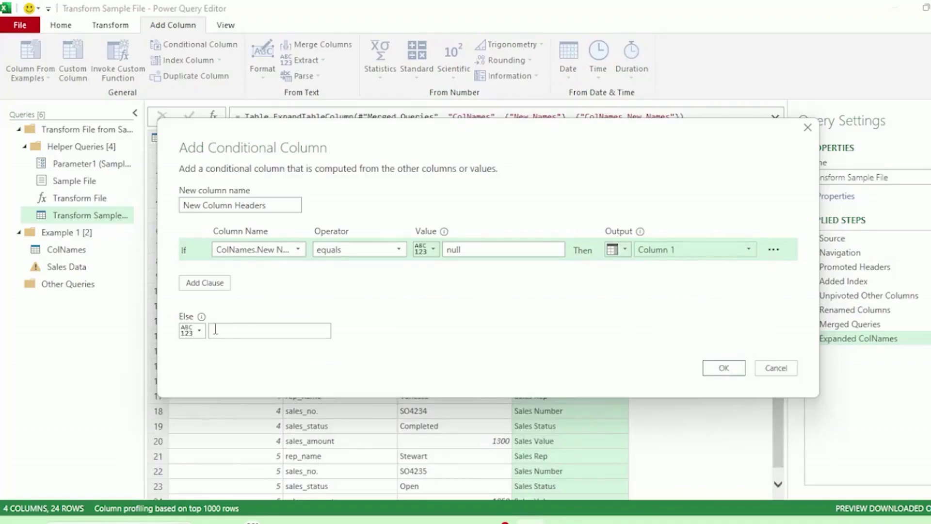
pyautogui.click(192, 330)
pyautogui.click(228, 367)
pyautogui.click(267, 330)
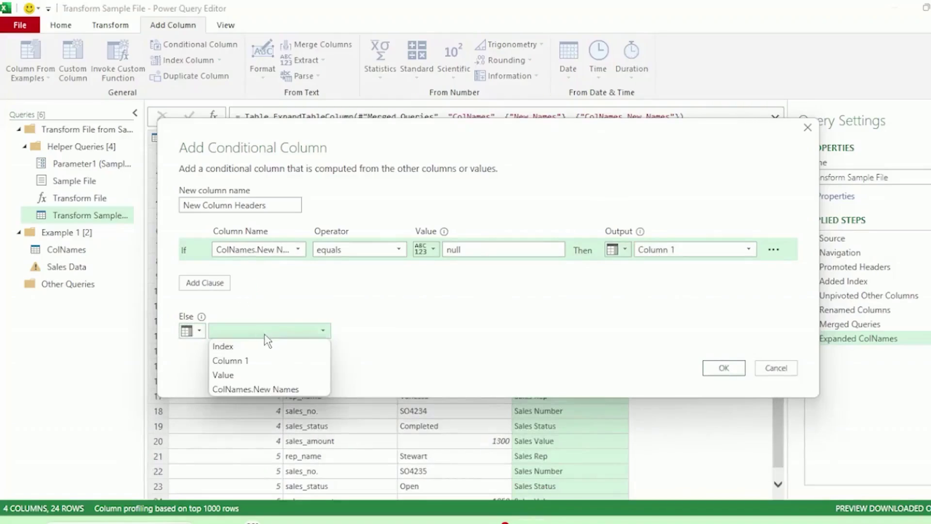
pyautogui.click(272, 389)
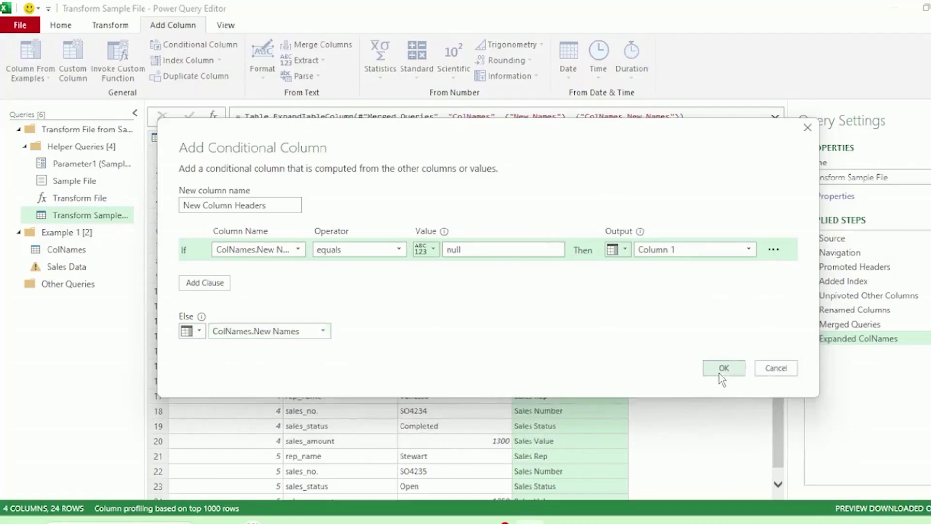
pyautogui.click(719, 371)
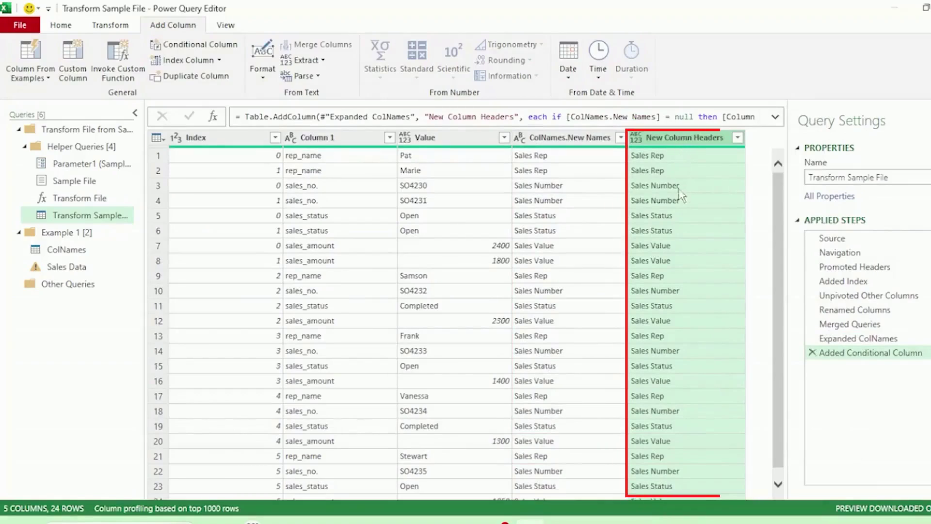
# Remove the Column 1 and ColNames.New Names columns
pyautogui.click(369, 140)
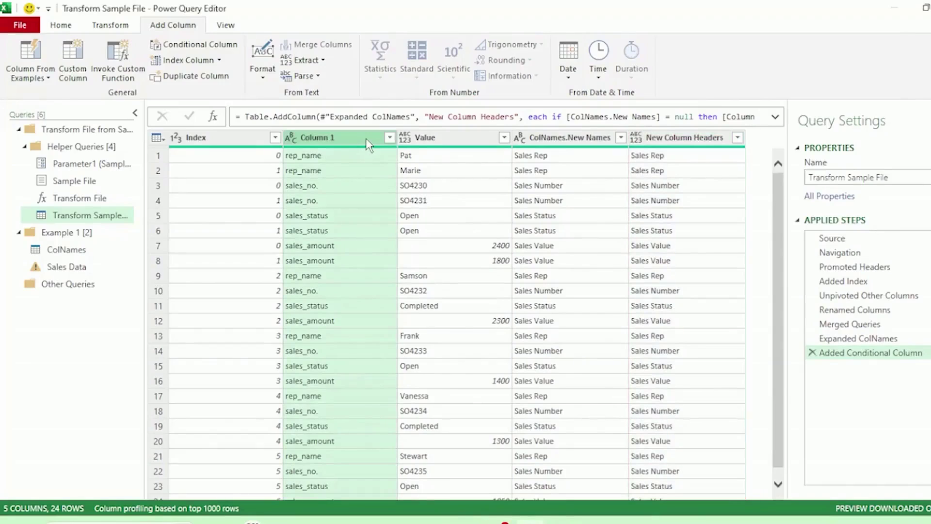
pyautogui.keyDown('ctrl'); pyautogui.click(582, 141); pyautogui.keyUp('ctrl')
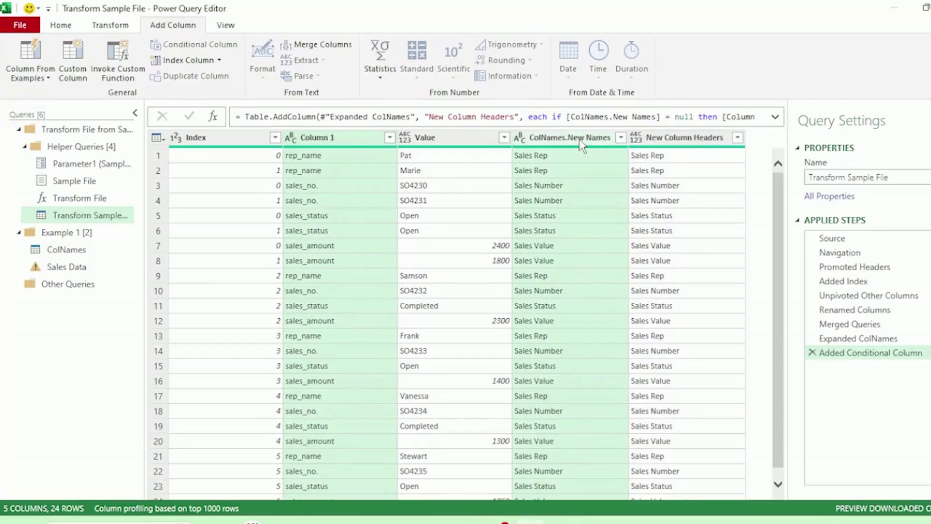
pyautogui.rightClick(580, 139)
pyautogui.click(624, 170)
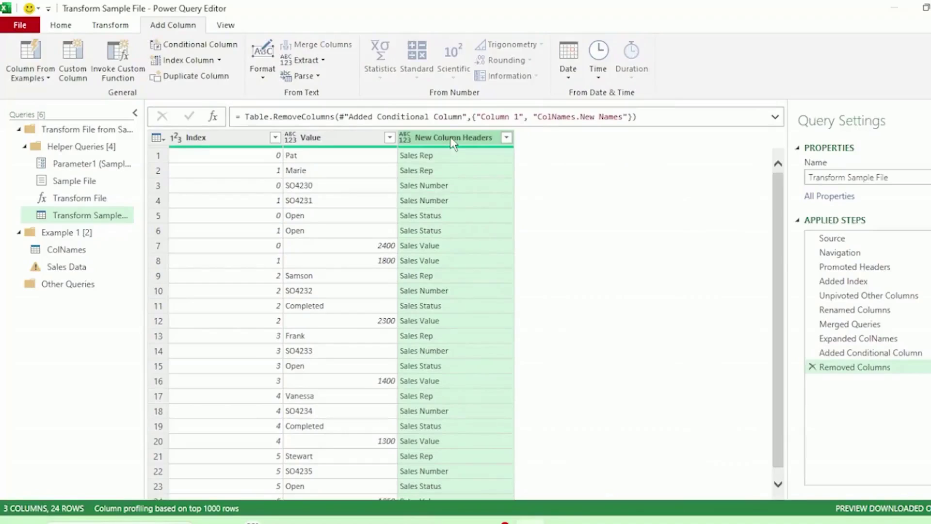
# Move New Column Headers to the beginning of the table
pyautogui.rightClick(453, 141)
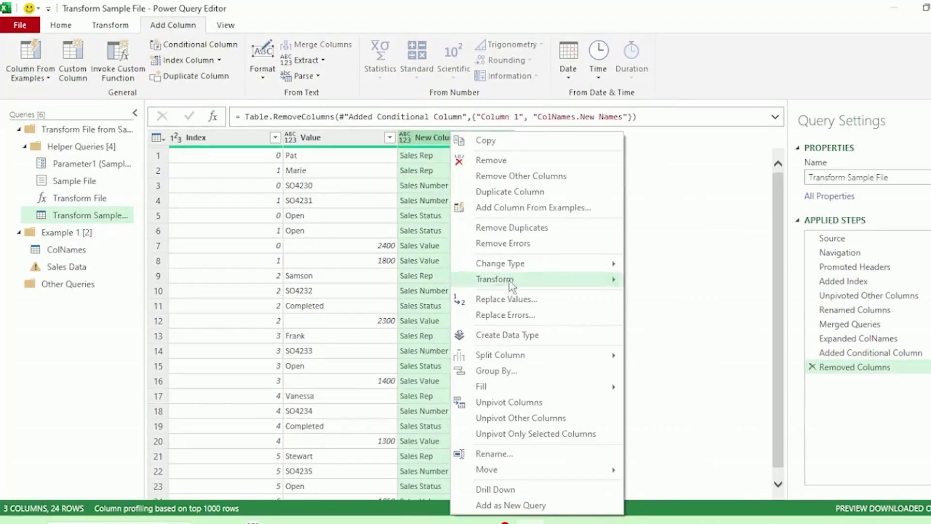
pyautogui.moveTo(539, 470)
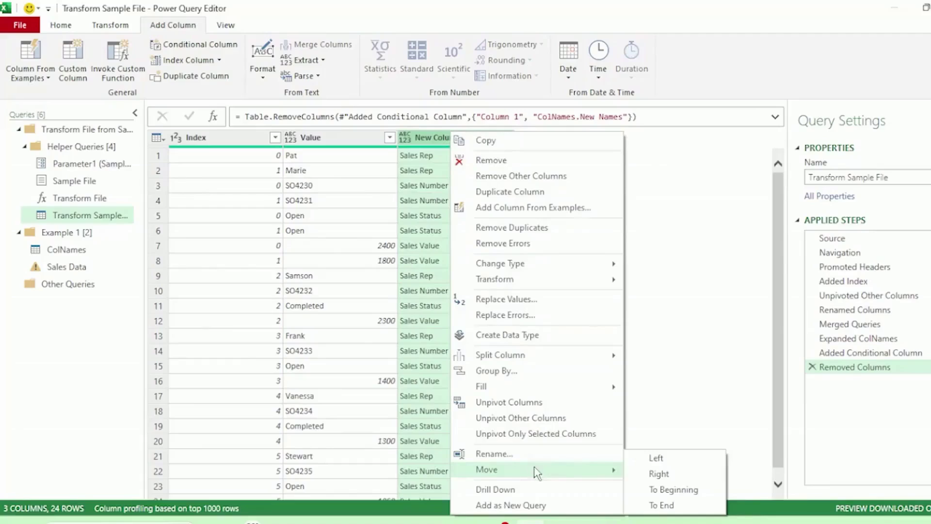
pyautogui.click(662, 491)
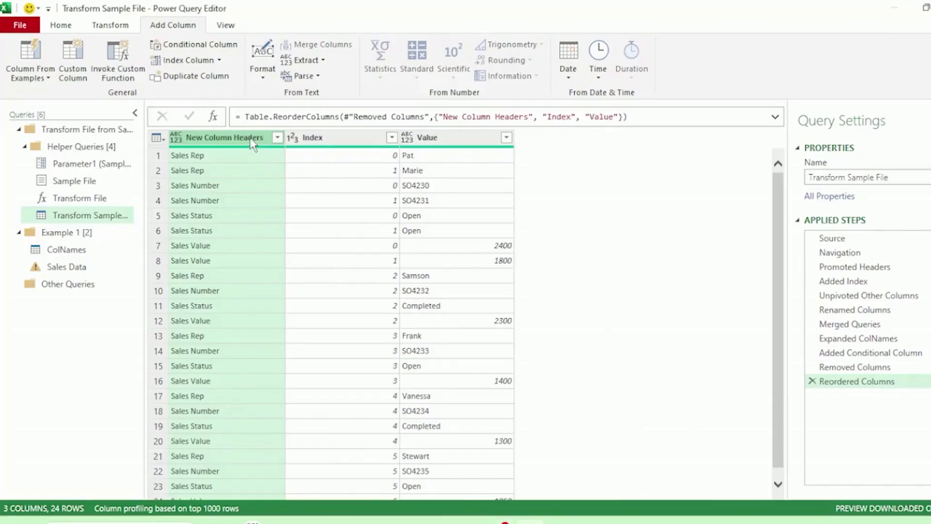
# Pivot New Column Headers using the Value column as values, with Don't Aggregate
pyautogui.click(110, 25)
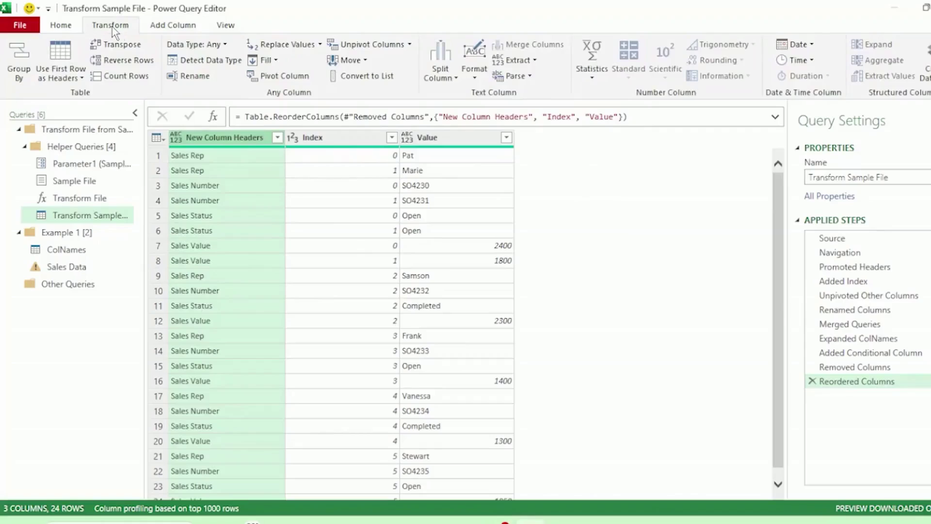
pyautogui.click(296, 76)
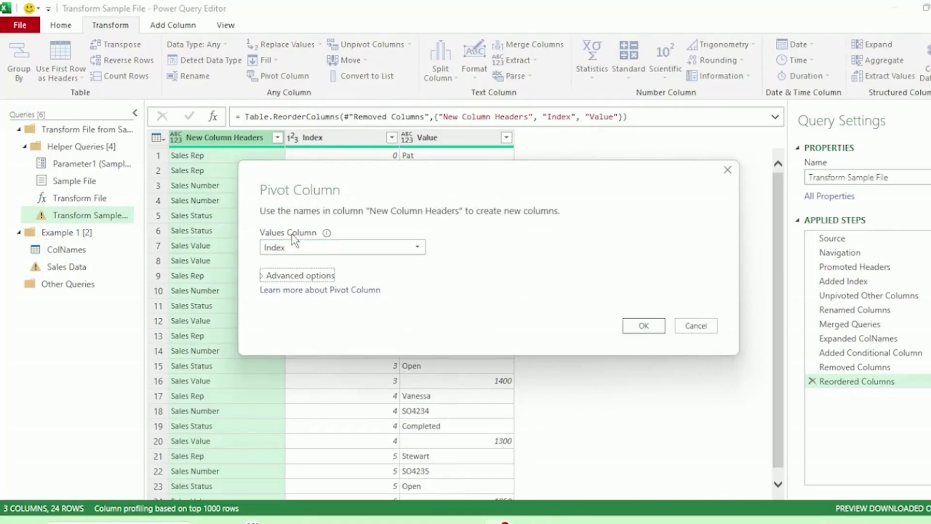
pyautogui.click(311, 248)
pyautogui.click(316, 278)
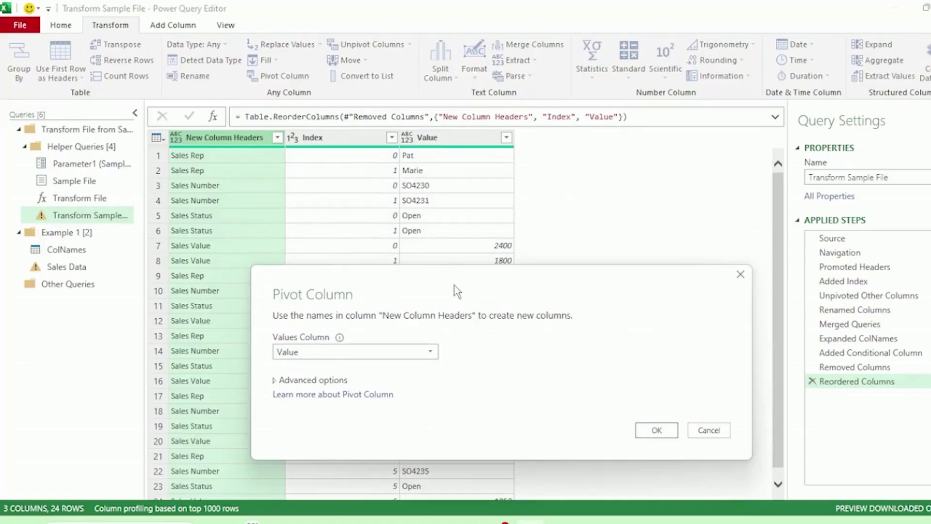
pyautogui.moveTo(455, 285); pyautogui.dragTo(455, 228)
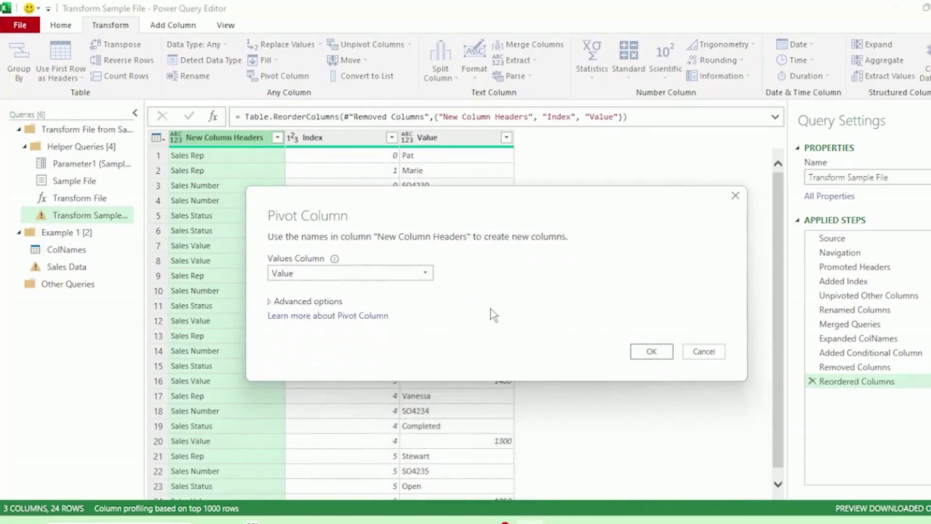
pyautogui.click(271, 304)
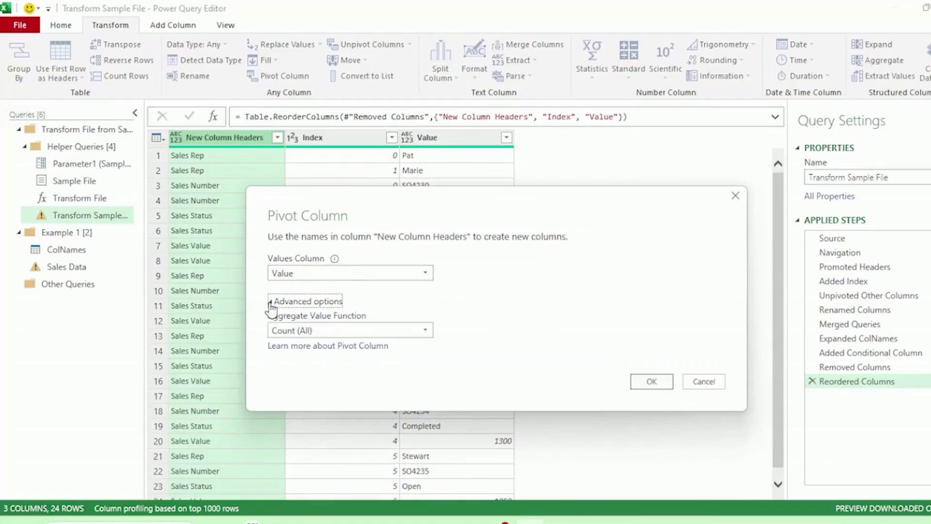
pyautogui.click(331, 330)
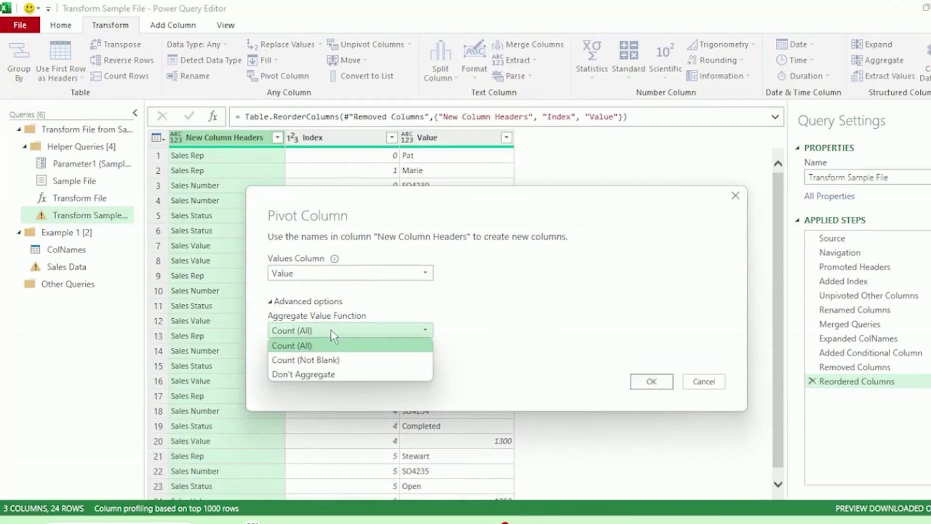
pyautogui.click(339, 375)
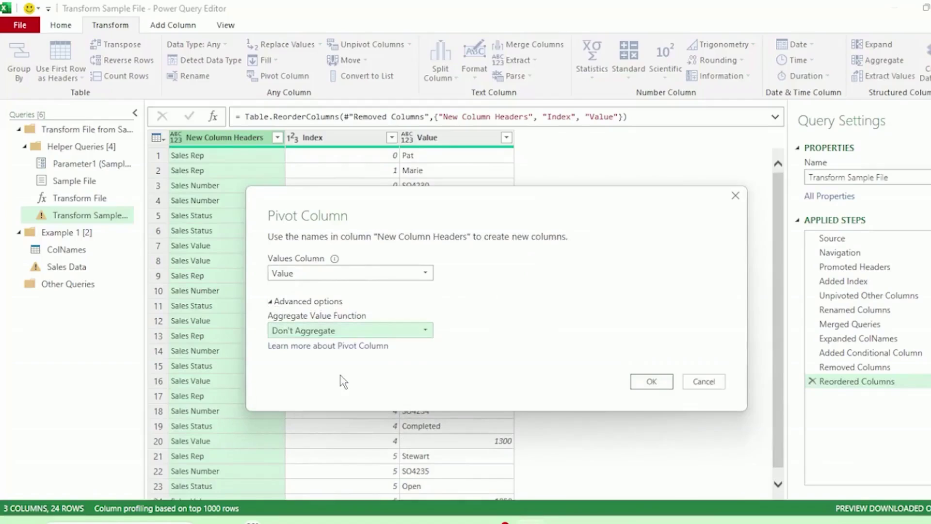
pyautogui.click(649, 382)
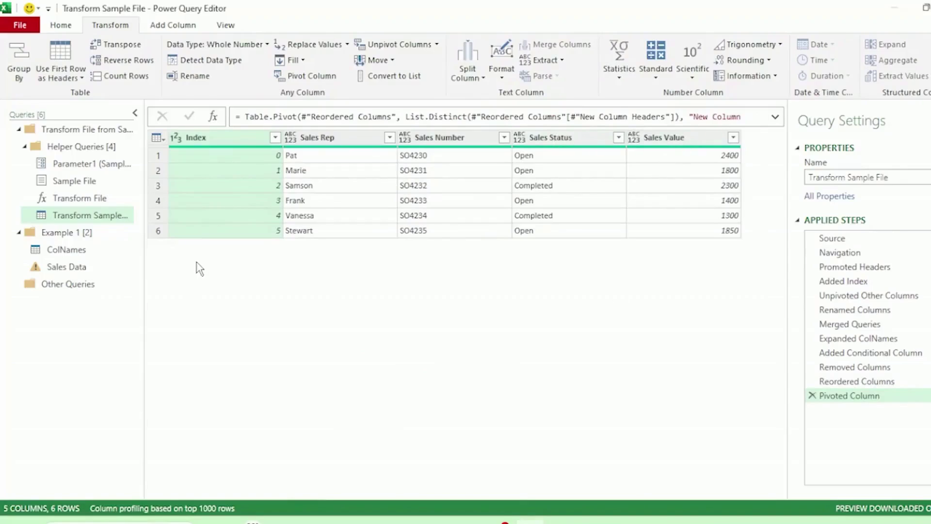
# In the Sales Data query, delete the failing Changed Type step to clear the rep_name error
pyautogui.click(82, 267)
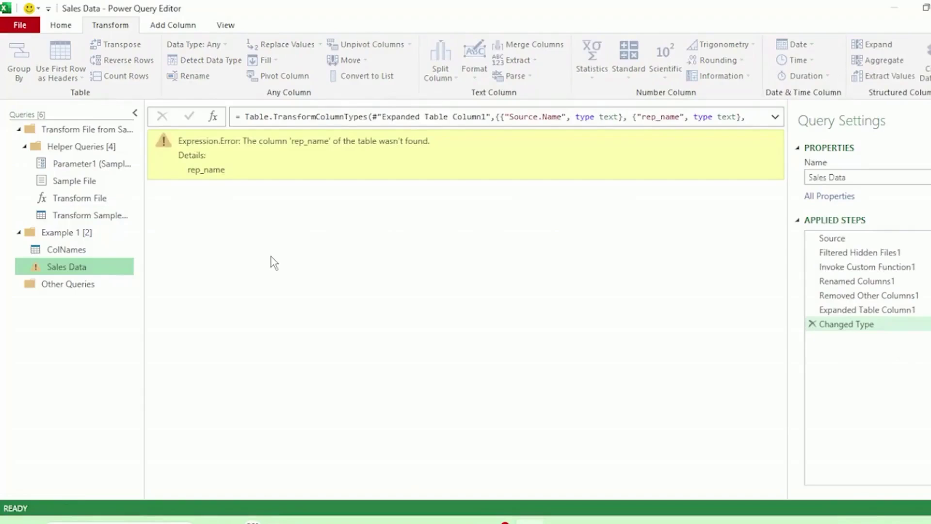
pyautogui.click(812, 324)
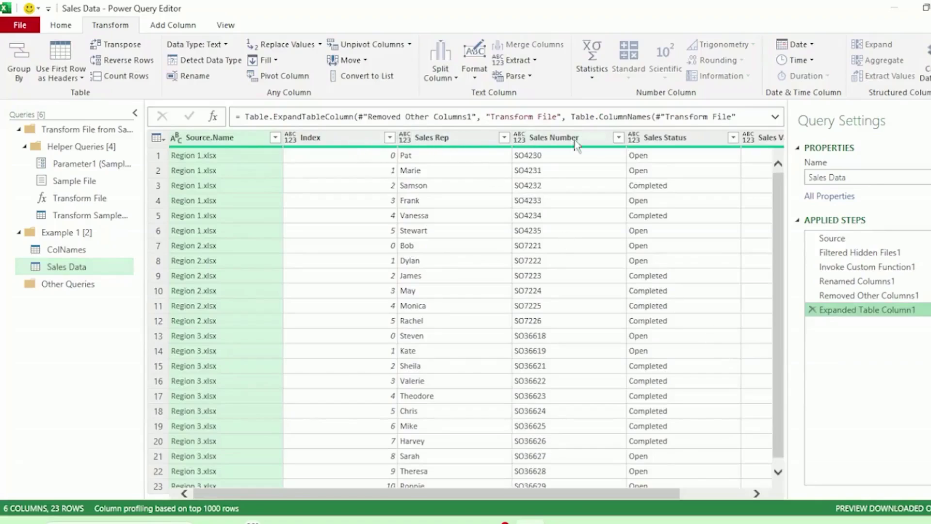
pyautogui.moveTo(568, 487); pyautogui.dragTo(506, 494)
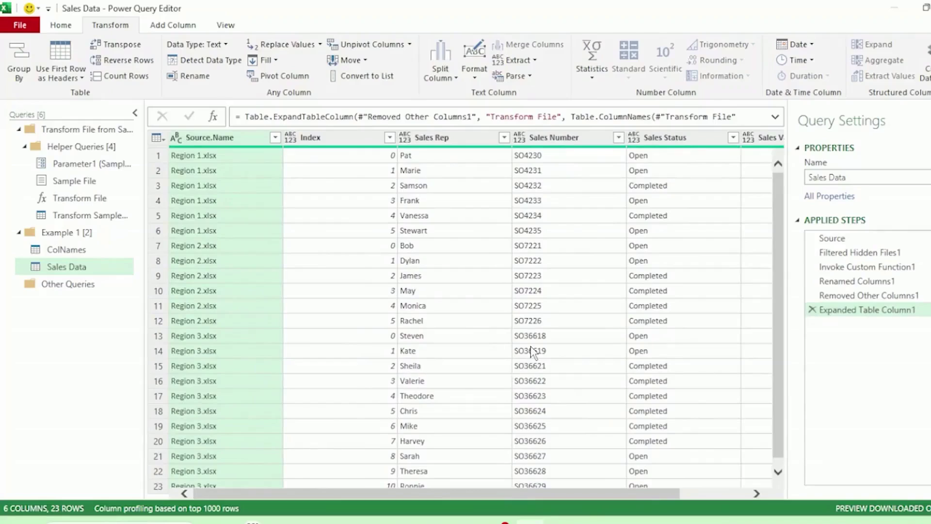
pyautogui.scroll(-1, 479, 281)
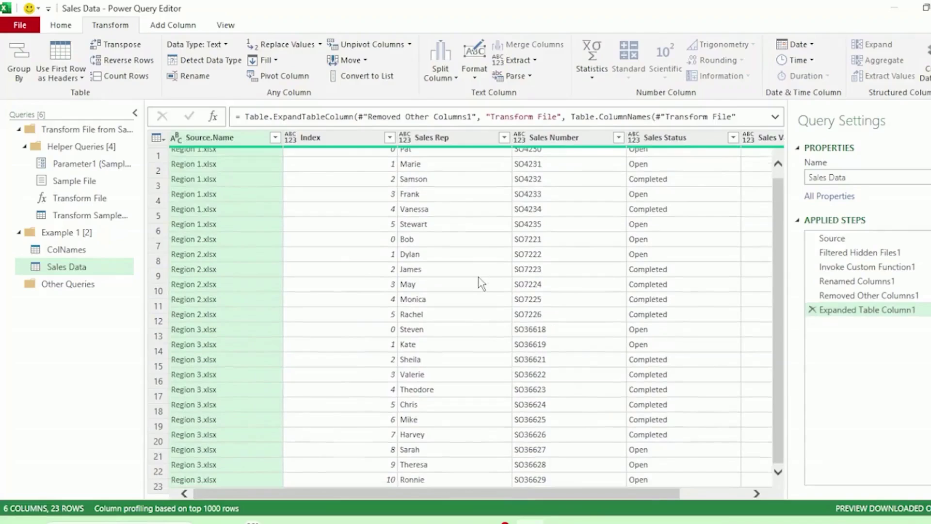
pyautogui.scroll(1, 479, 281)
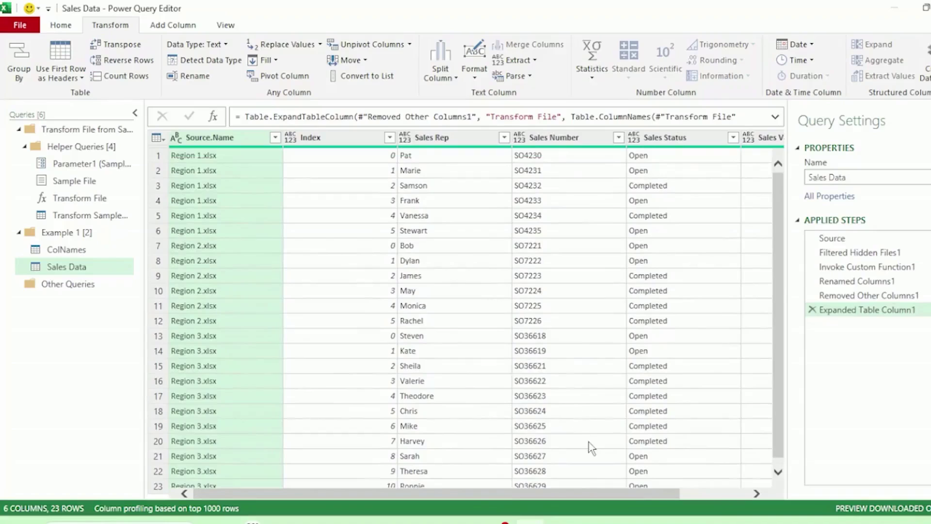
# Remove the Index column from Sales Data
pyautogui.click(345, 138)
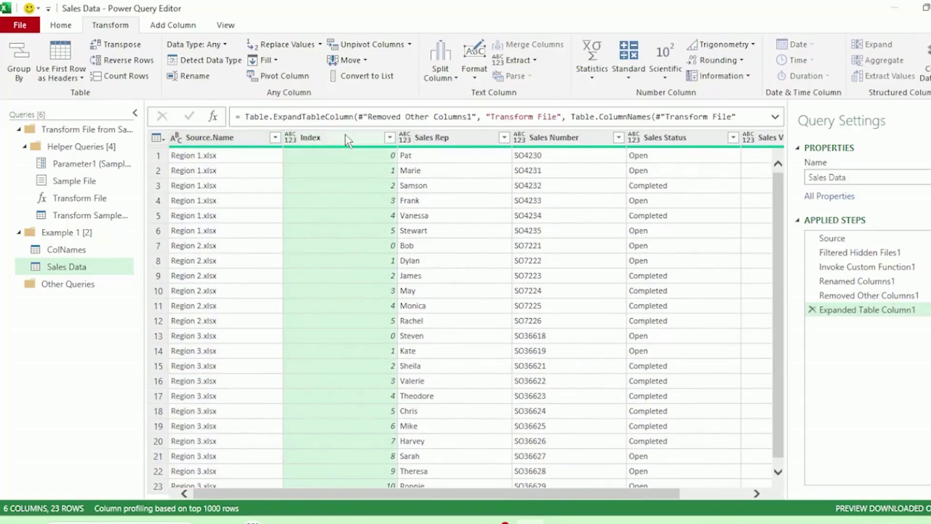
pyautogui.rightClick(345, 137)
pyautogui.click(368, 163)
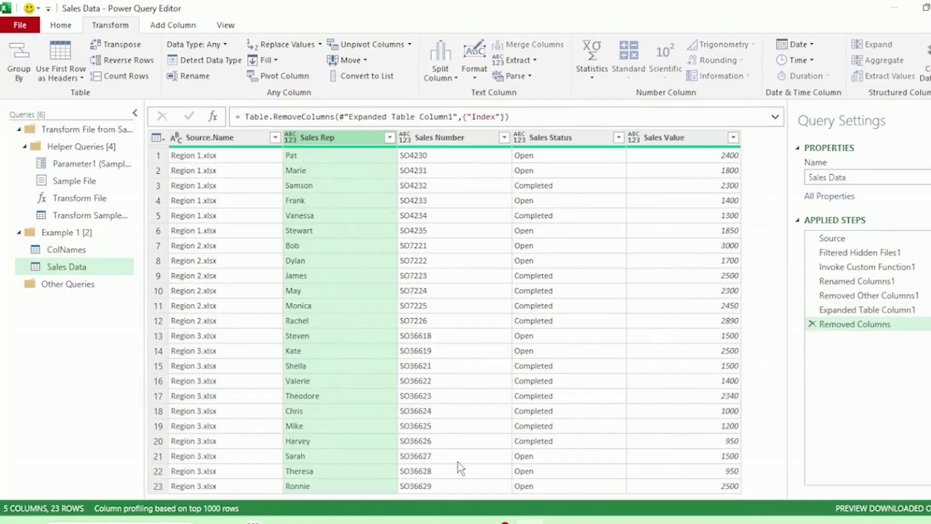